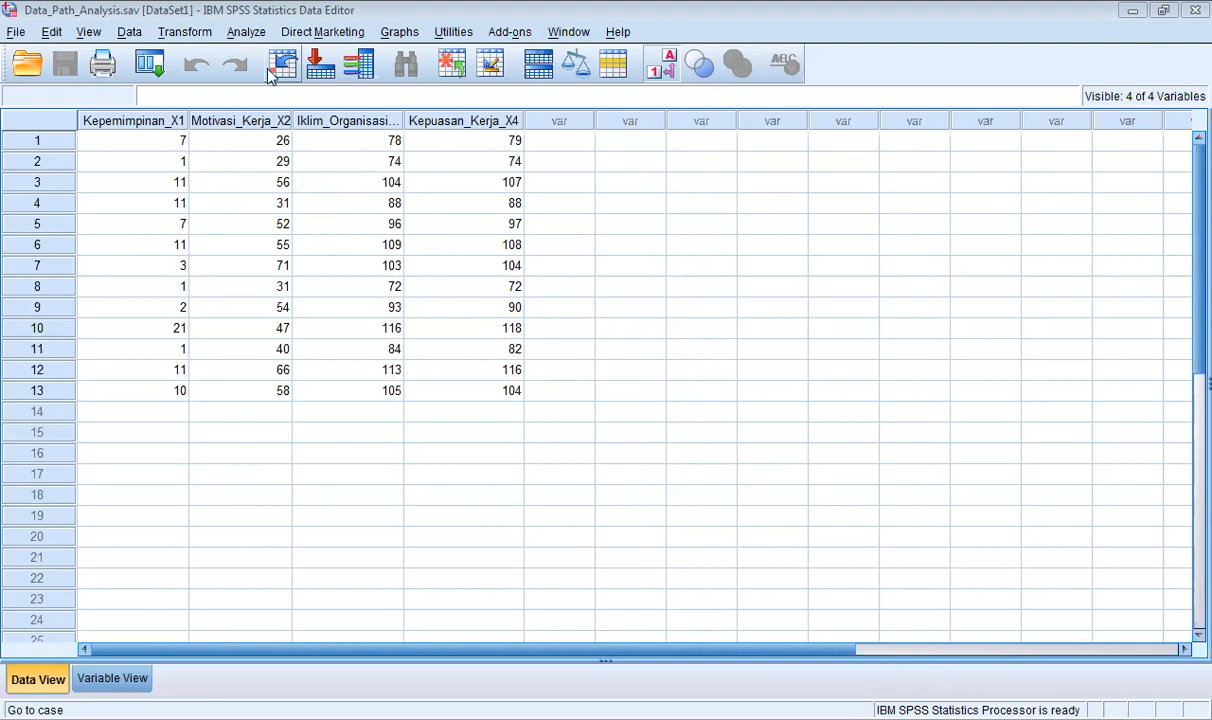
Open the linear regression setup and remove the dependent variable and all three independent variables left in it.
{"action": "left_click", "coordinate": [255, 34]}
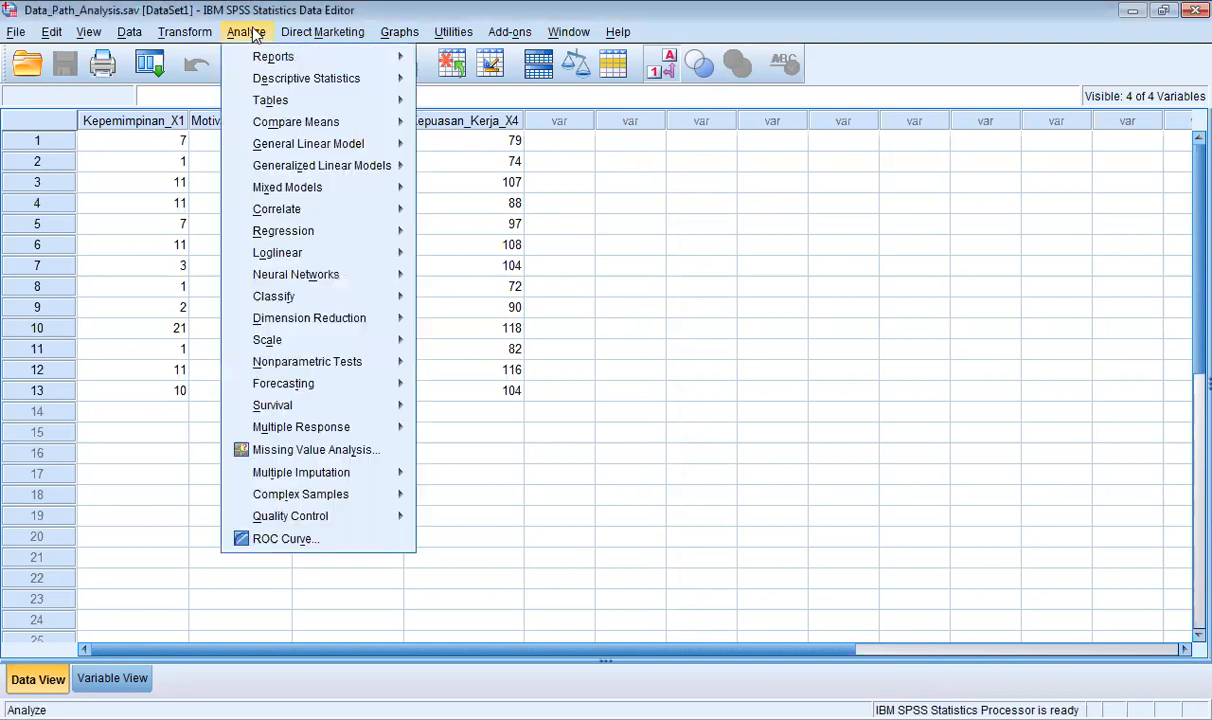
{"action": "mouse_move", "coordinate": [327, 260]}
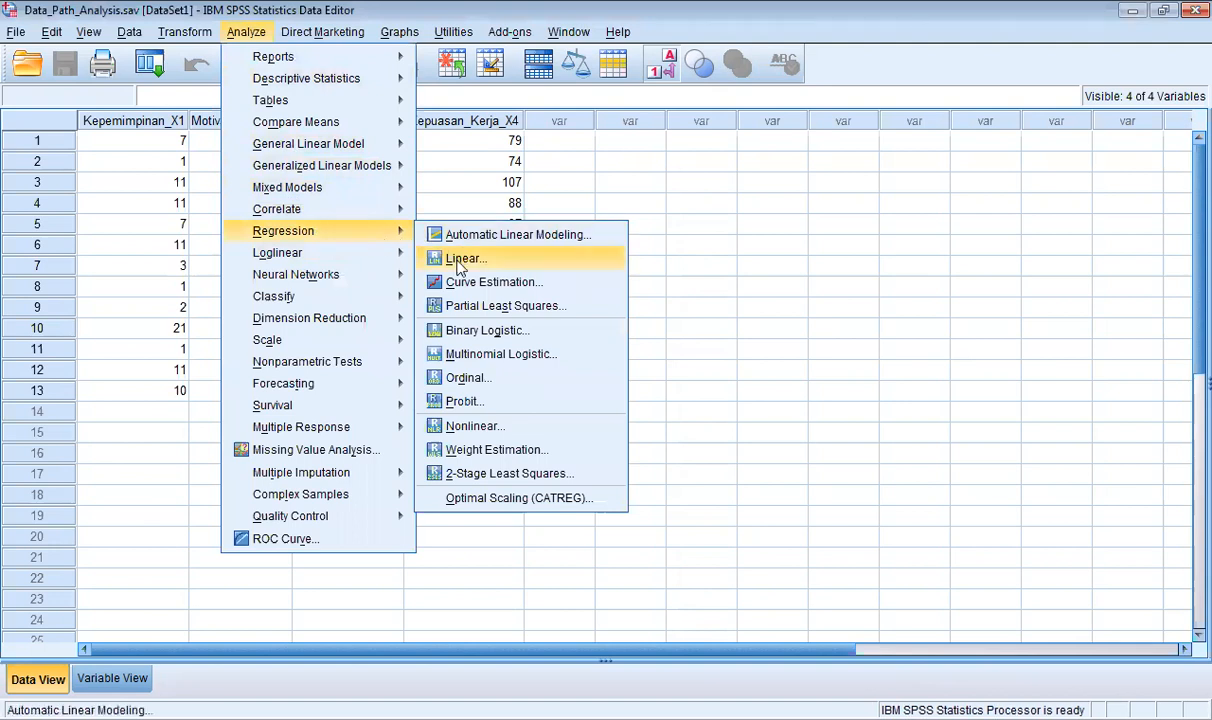
{"action": "left_click", "coordinate": [463, 259]}
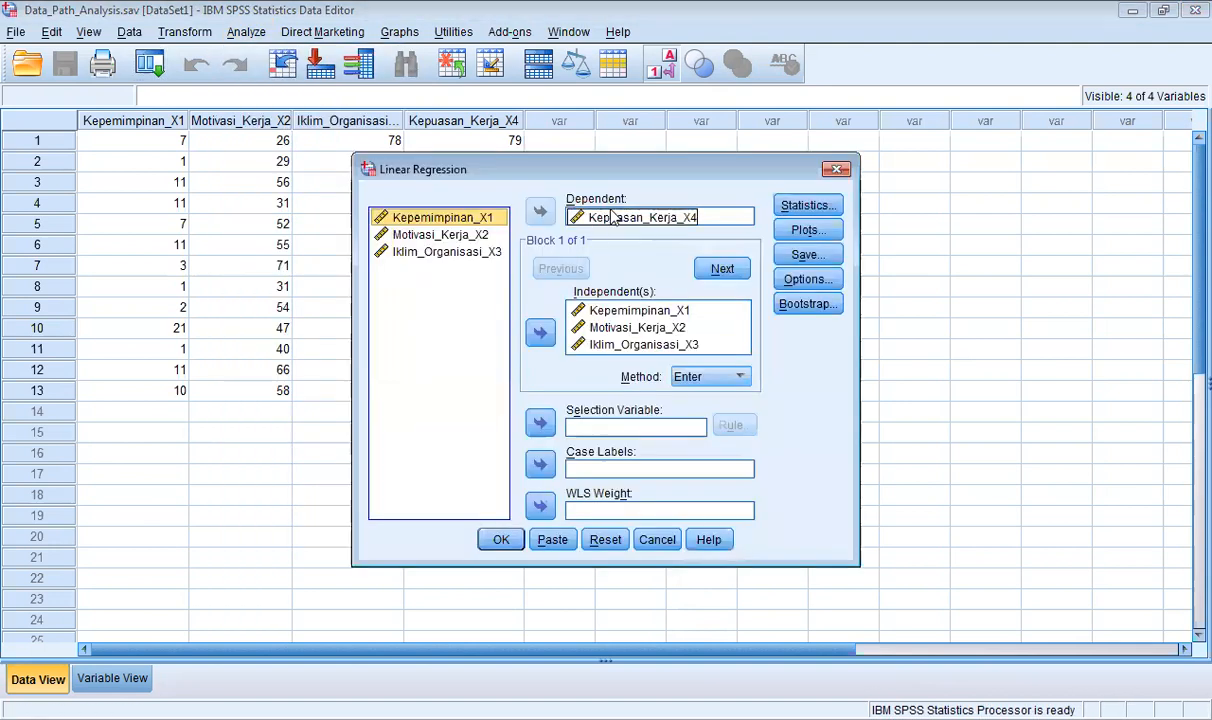
{"action": "left_click", "coordinate": [614, 218]}
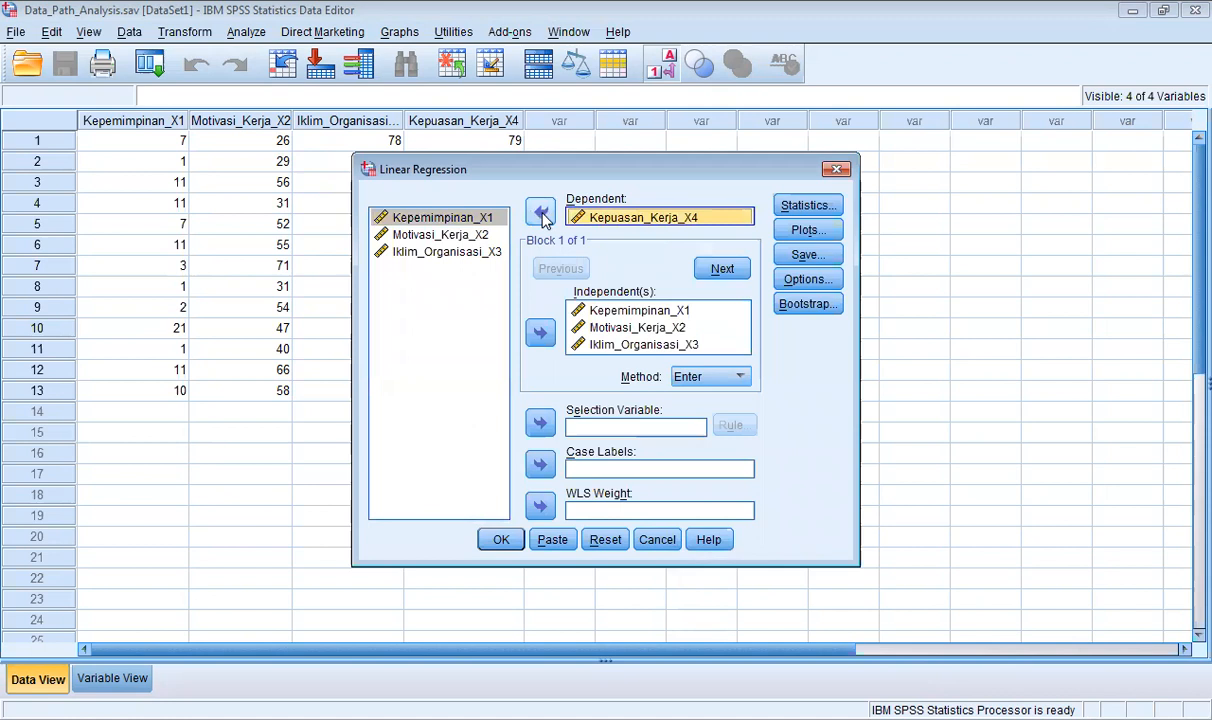
{"action": "left_click", "coordinate": [541, 214]}
{"action": "left_click", "coordinate": [605, 310]}
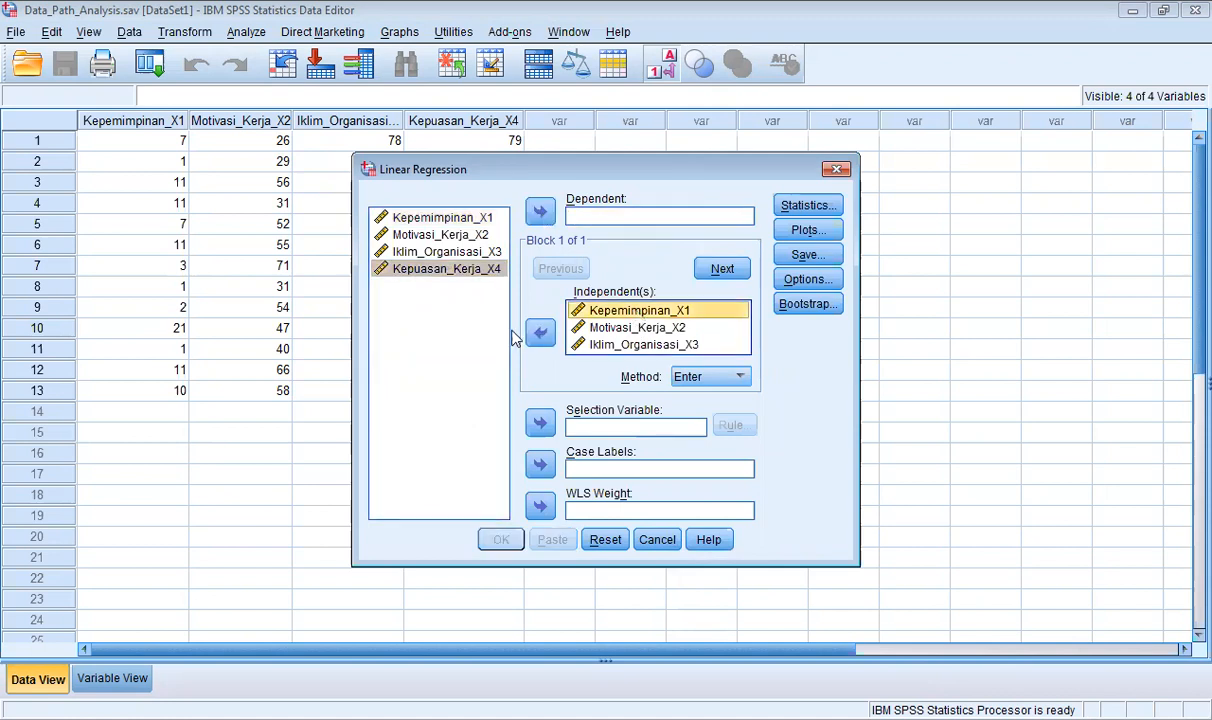
{"action": "left_click", "coordinate": [540, 330]}
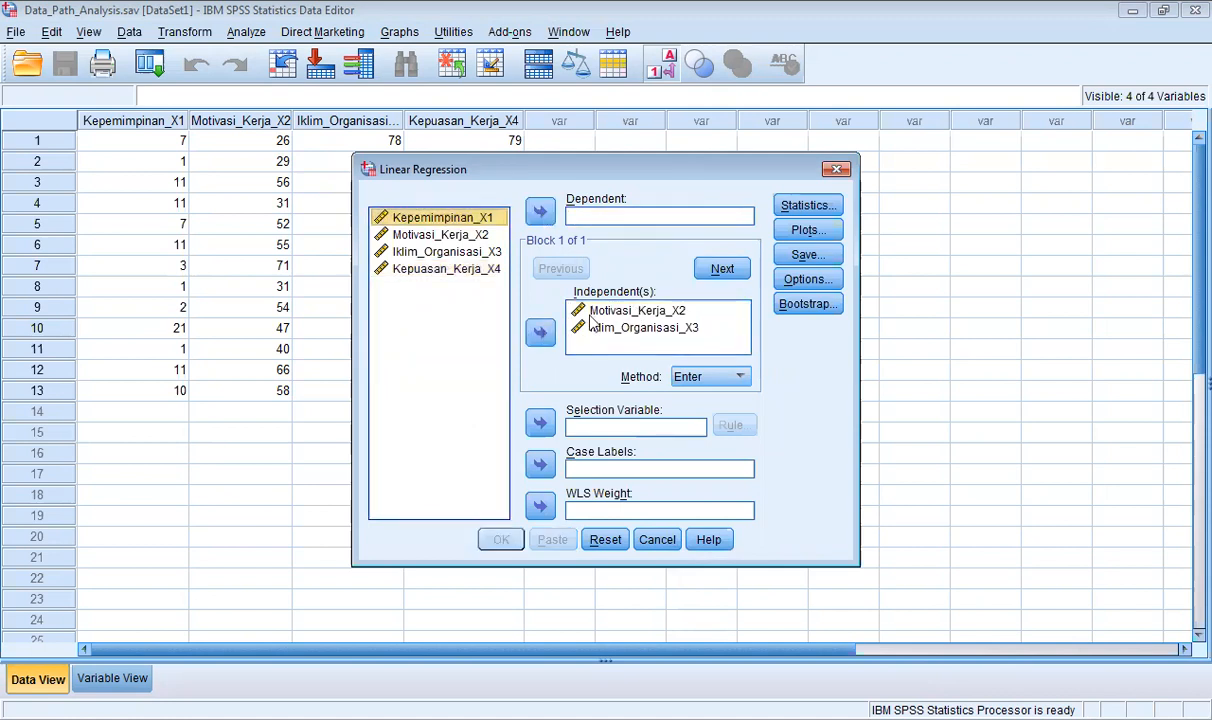
{"action": "left_click", "coordinate": [584, 310]}
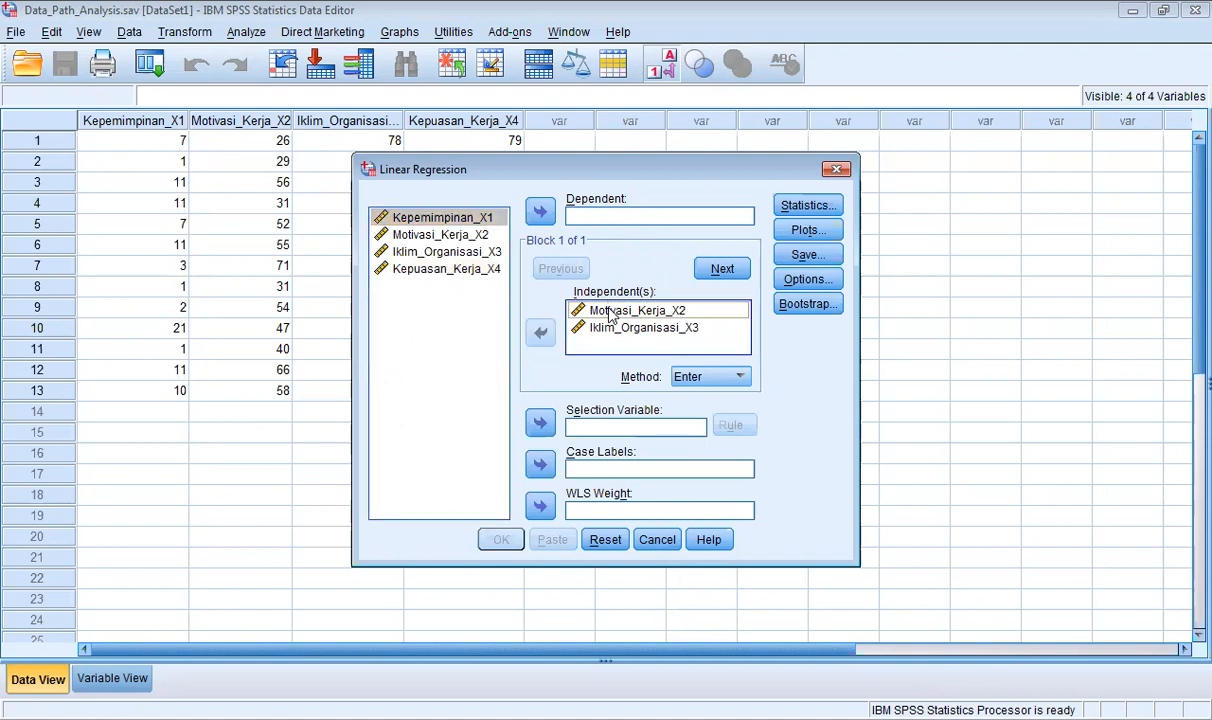
{"action": "left_click", "coordinate": [541, 331]}
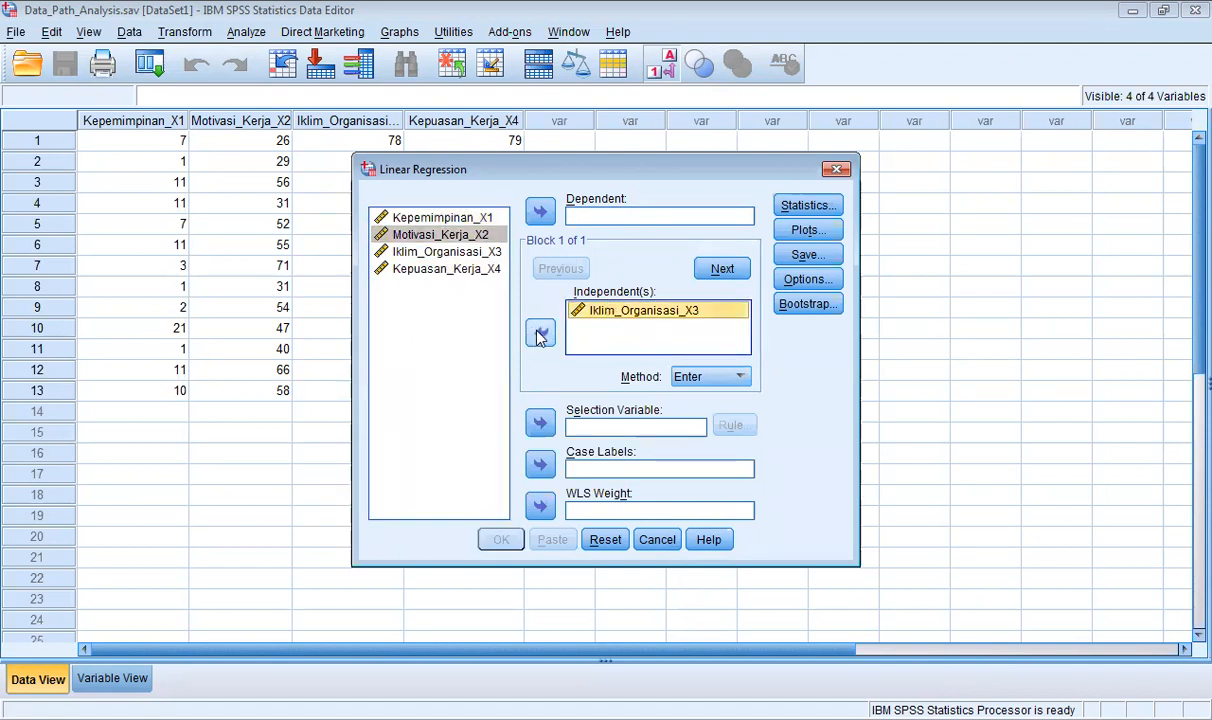
{"action": "left_click", "coordinate": [540, 333]}
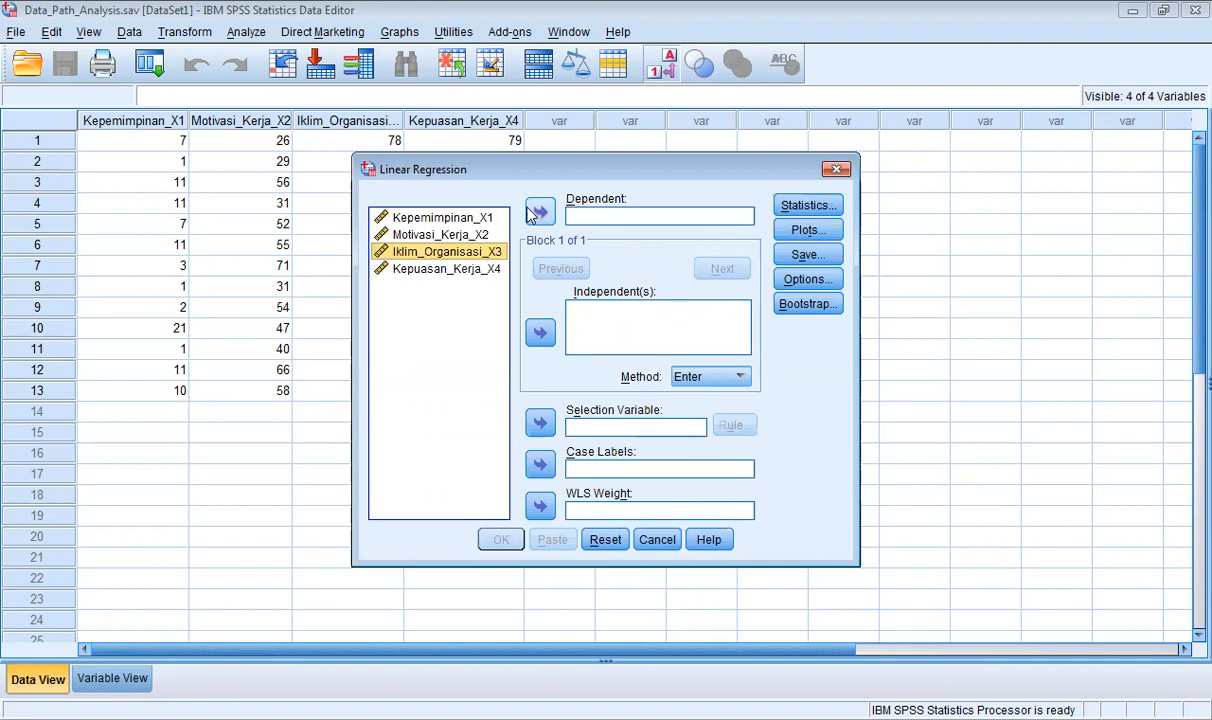
Run a linear regression with Motivasi_Kerja_X2 as the dependent variable and Kepemimpinan_X1 as the independent variable.
{"action": "left_click", "coordinate": [453, 234]}
{"action": "left_click", "coordinate": [540, 210]}
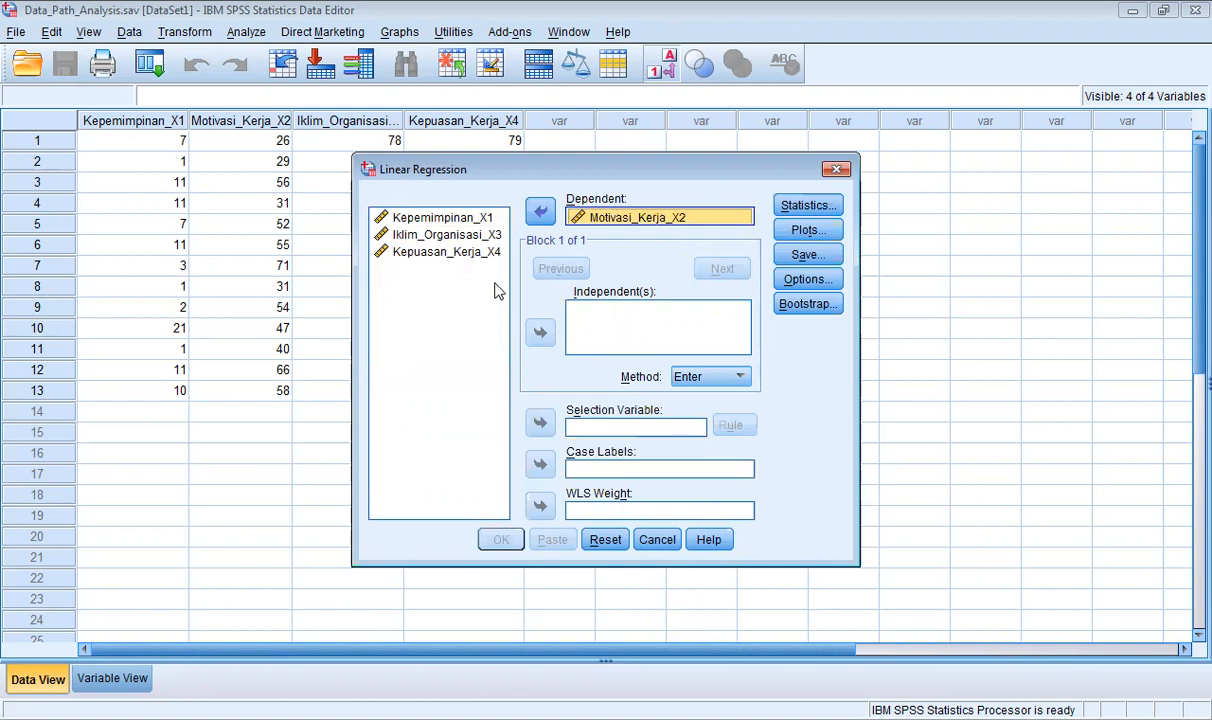
{"action": "left_click", "coordinate": [471, 218]}
{"action": "left_click", "coordinate": [474, 219]}
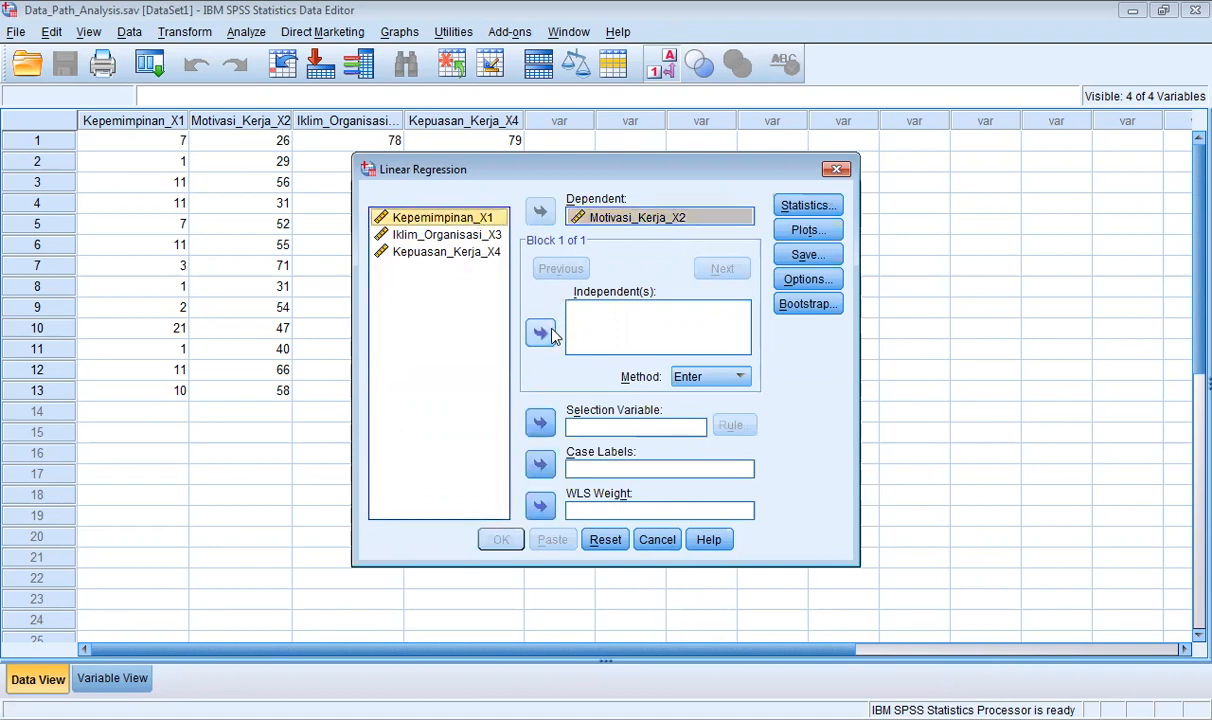
{"action": "left_click", "coordinate": [546, 338]}
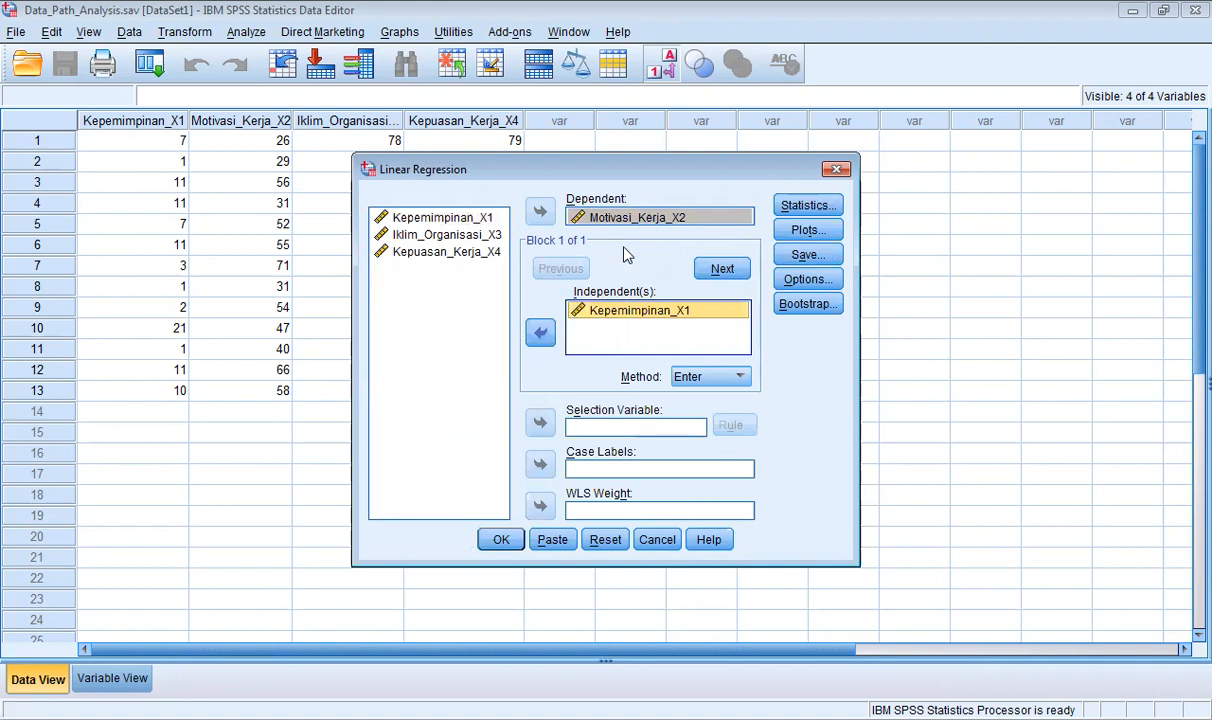
{"action": "left_click", "coordinate": [508, 541]}
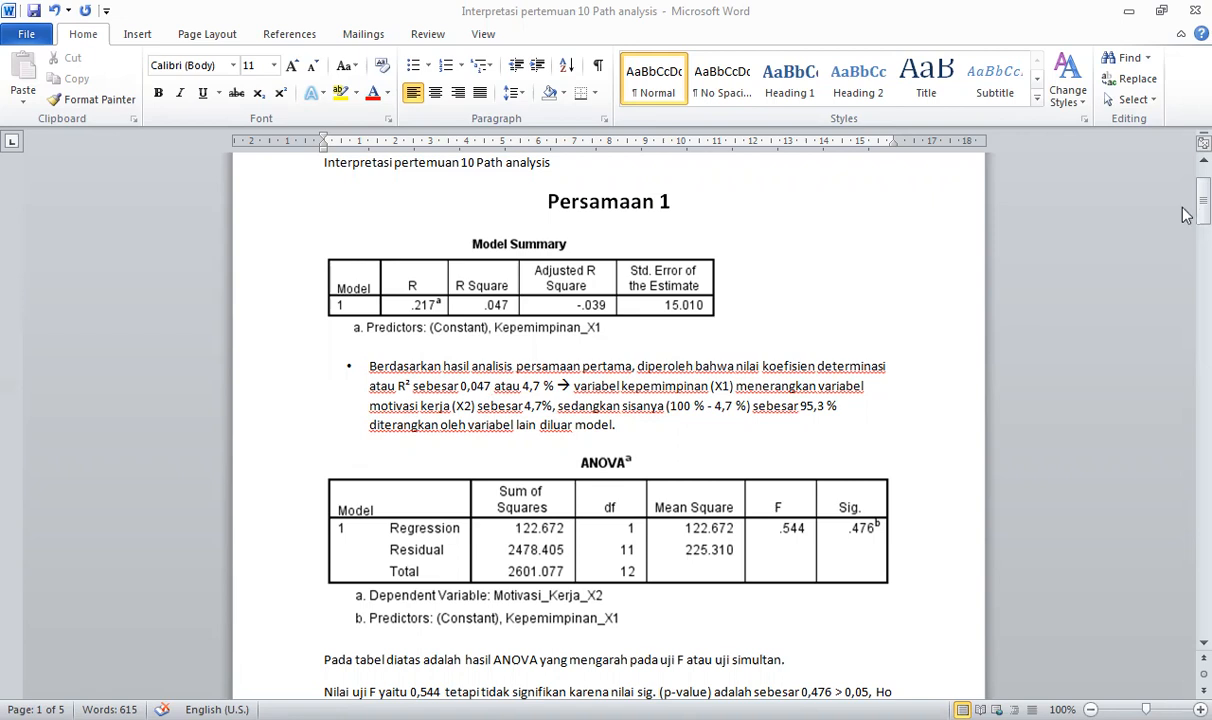
Read the first equation's model summary, ANOVA and coefficients interpretation in the Word document "Interpretasi pertemuan 10 Path analysis".
{"action": "scroll", "coordinate": [1183, 225], "scroll_direction": "down", "scroll_amount": 3}
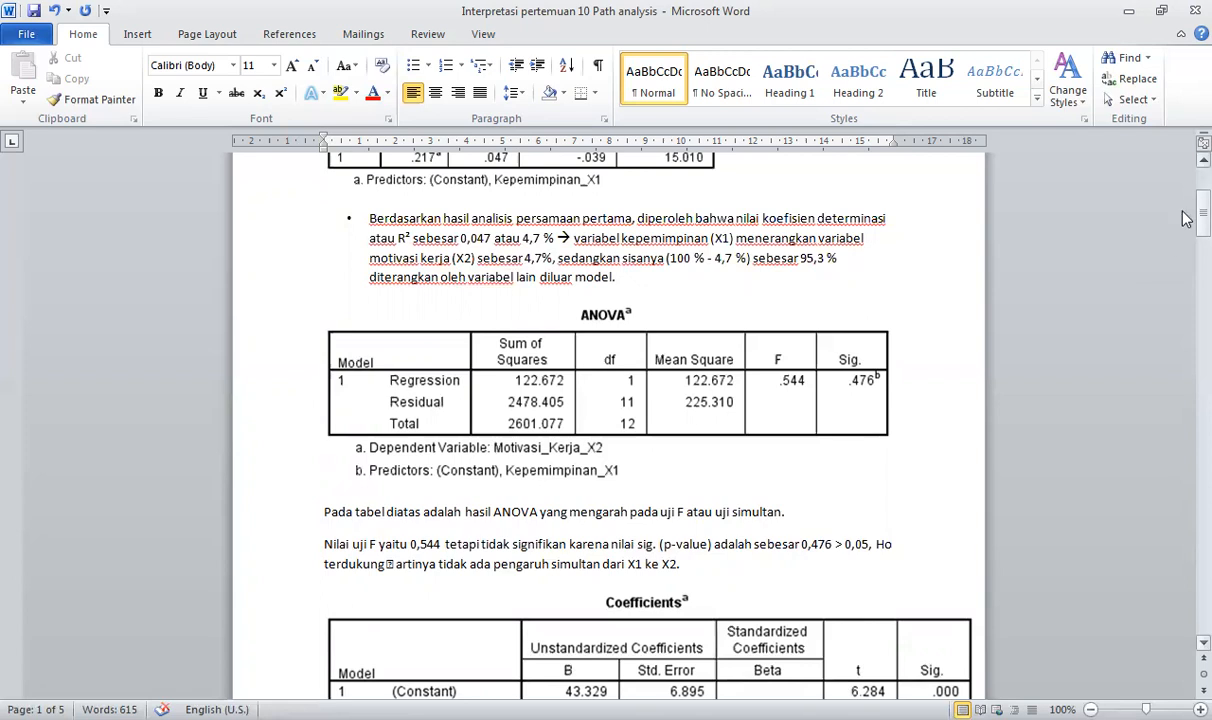
{"action": "left_click_drag", "start_coordinate": [1186, 213], "coordinate": [1188, 233]}
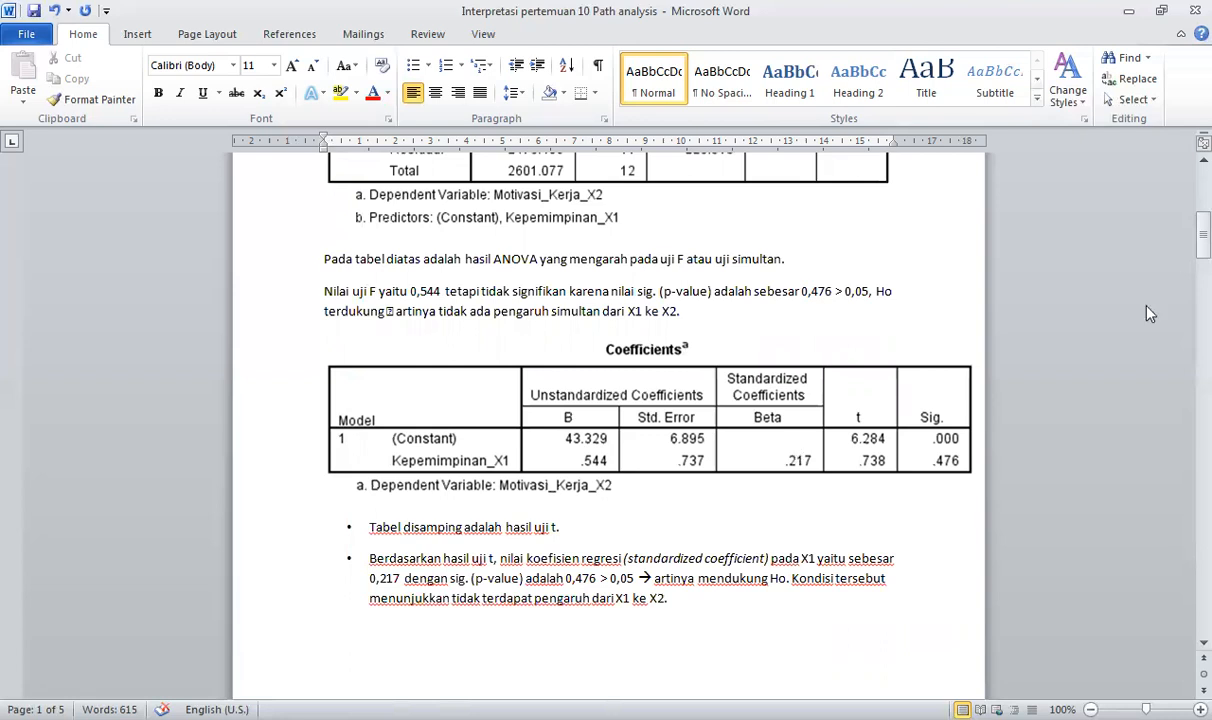
{"action": "left_click_drag", "start_coordinate": [1185, 238], "coordinate": [1185, 270]}
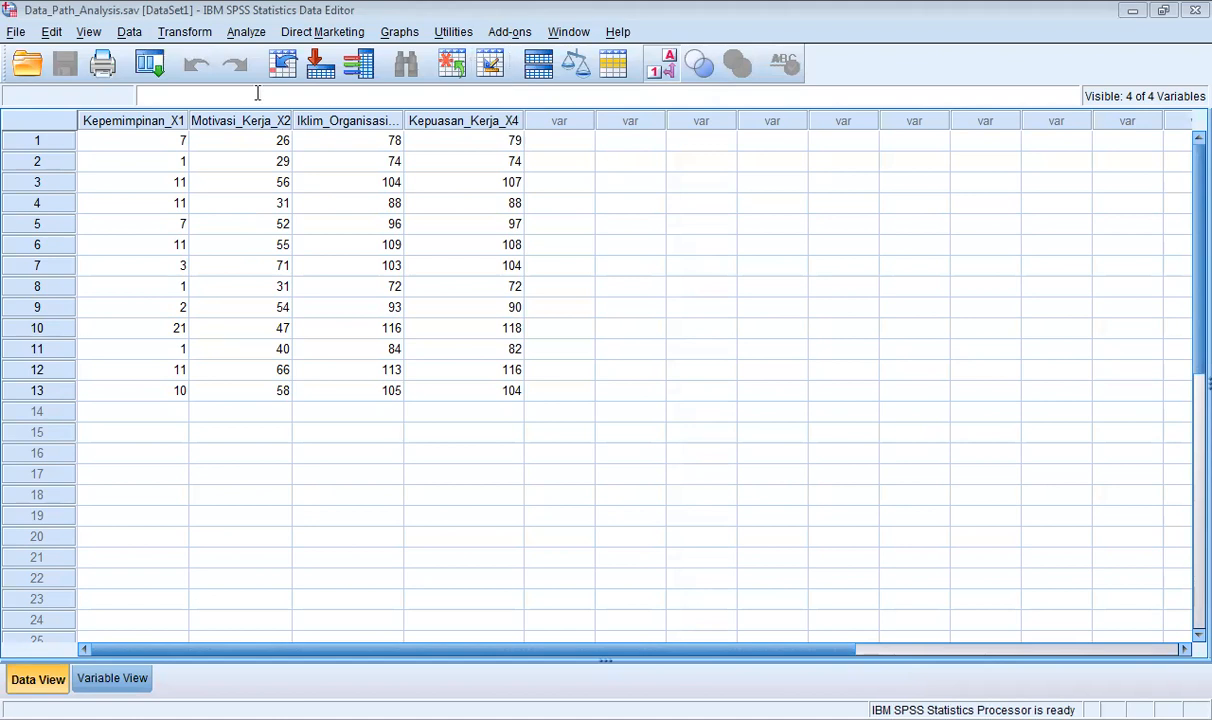
Reopen the linear regression setup in SPSS and remove Motivasi_Kerja_X2 as dependent and Kepemimpinan_X1 as independent variable.
{"action": "left_click", "coordinate": [258, 33]}
{"action": "mouse_move", "coordinate": [405, 238]}
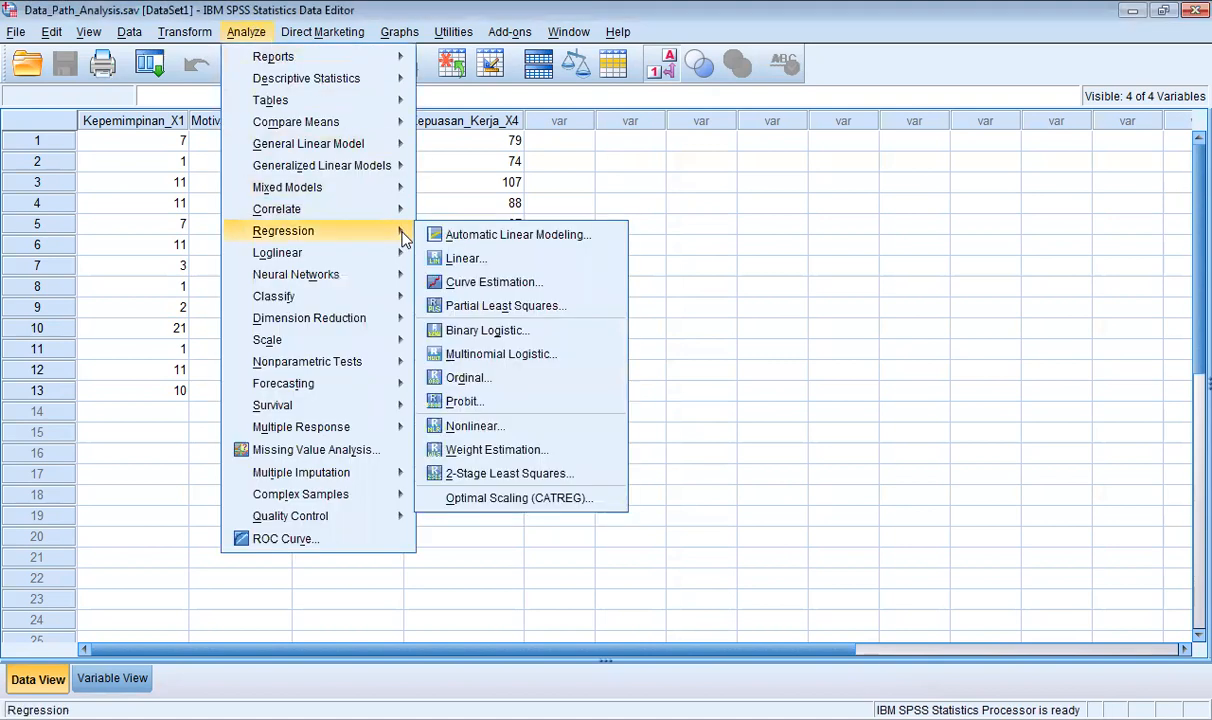
{"action": "left_click", "coordinate": [455, 260]}
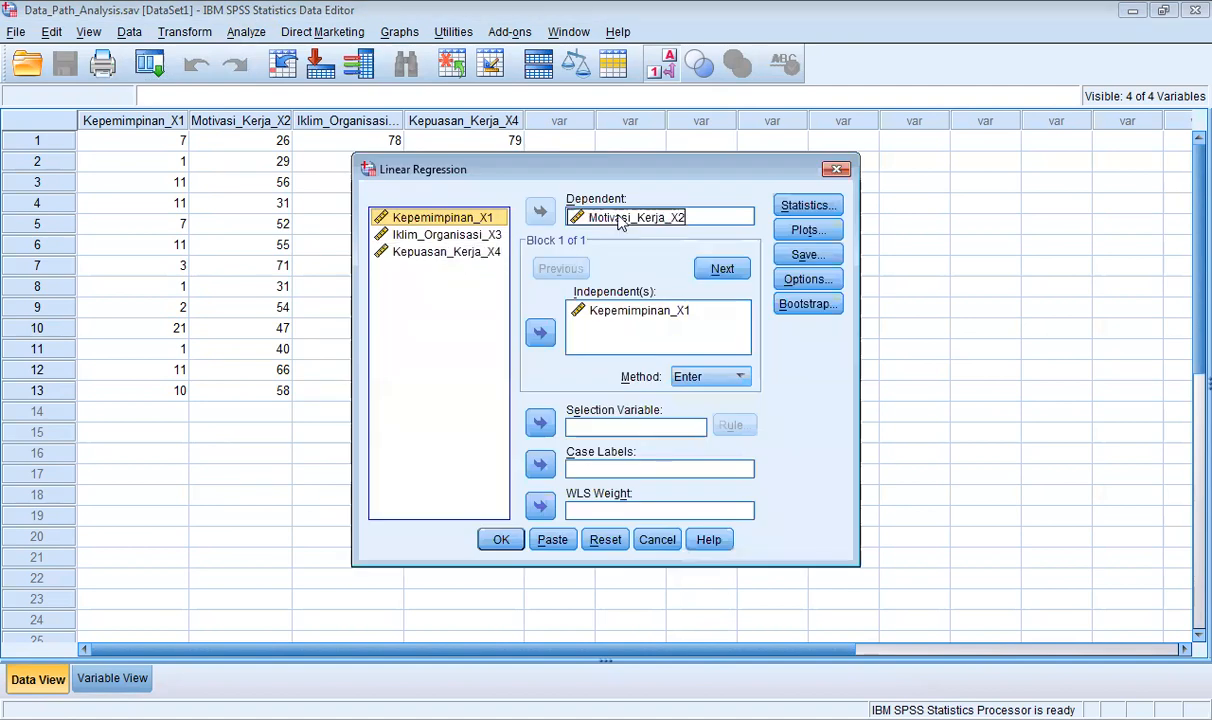
{"action": "left_click", "coordinate": [620, 218]}
{"action": "left_click", "coordinate": [540, 211]}
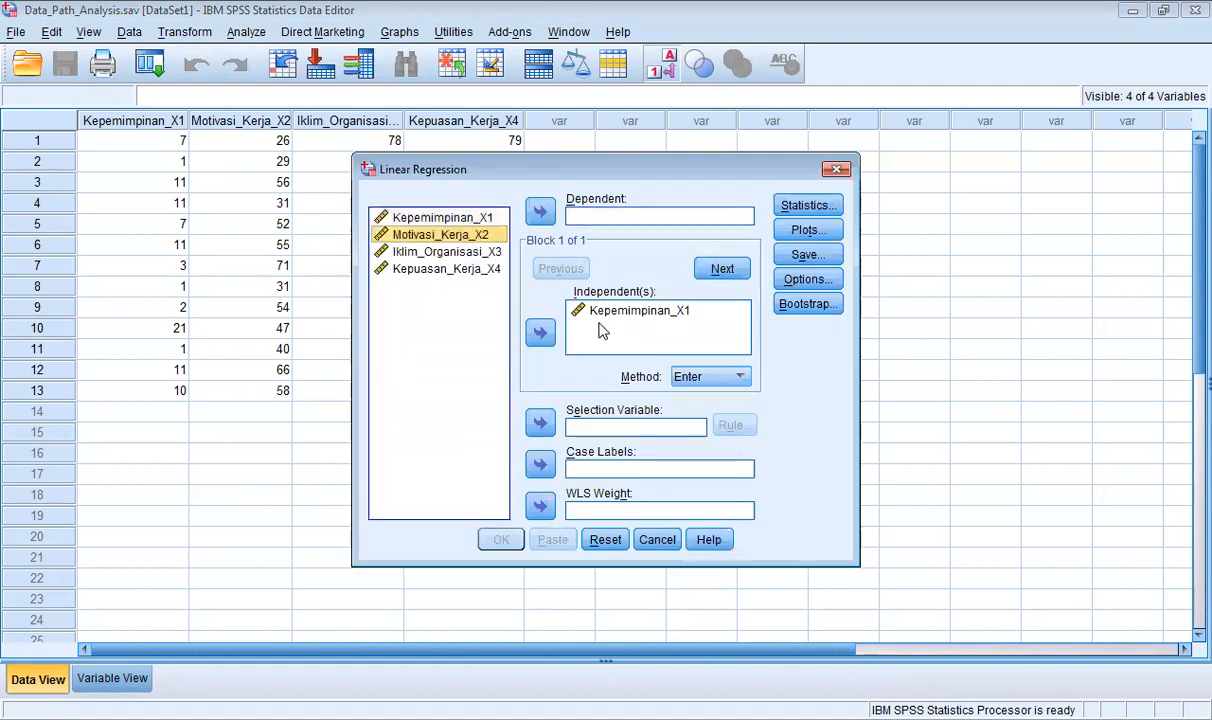
{"action": "left_click", "coordinate": [600, 313]}
{"action": "left_click", "coordinate": [539, 334]}
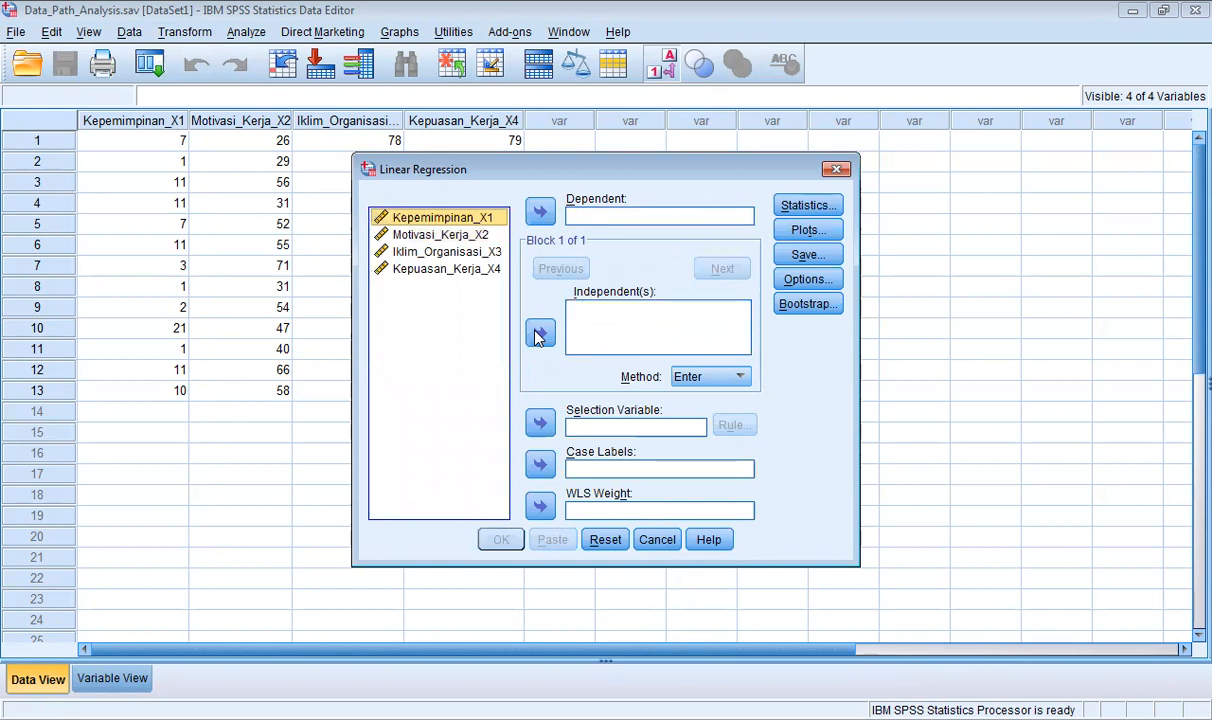
Run a linear regression with Iklim_Organisasi_X3 as dependent and Kepemimpinan_X1 and Motivasi_Kerja_X2 as independent variables.
{"action": "left_click", "coordinate": [472, 253]}
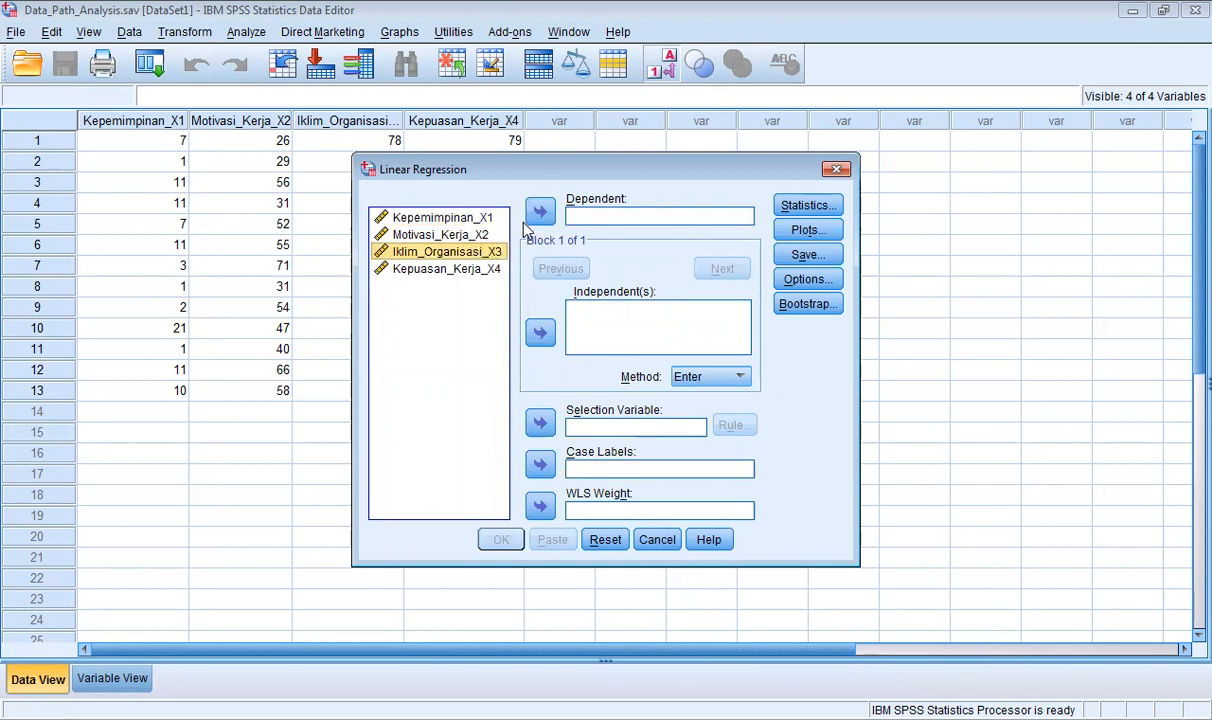
{"action": "left_click", "coordinate": [541, 214]}
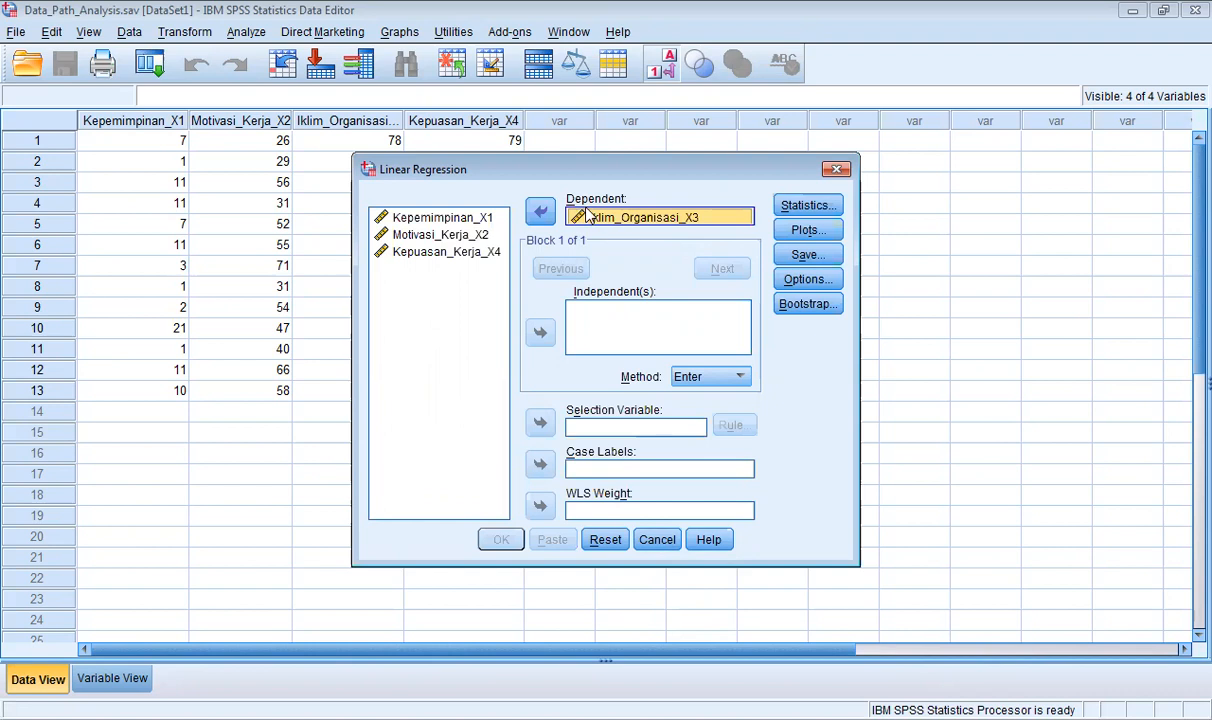
{"action": "left_click", "coordinate": [447, 216]}
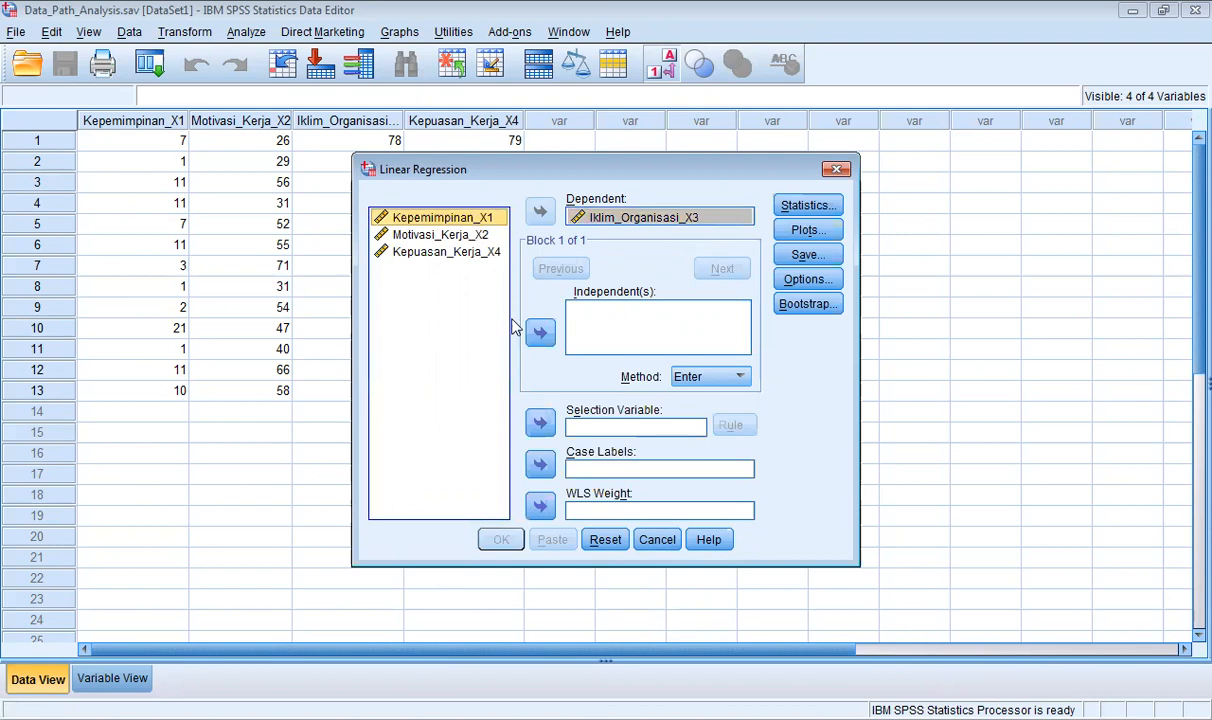
{"action": "left_click", "coordinate": [539, 333]}
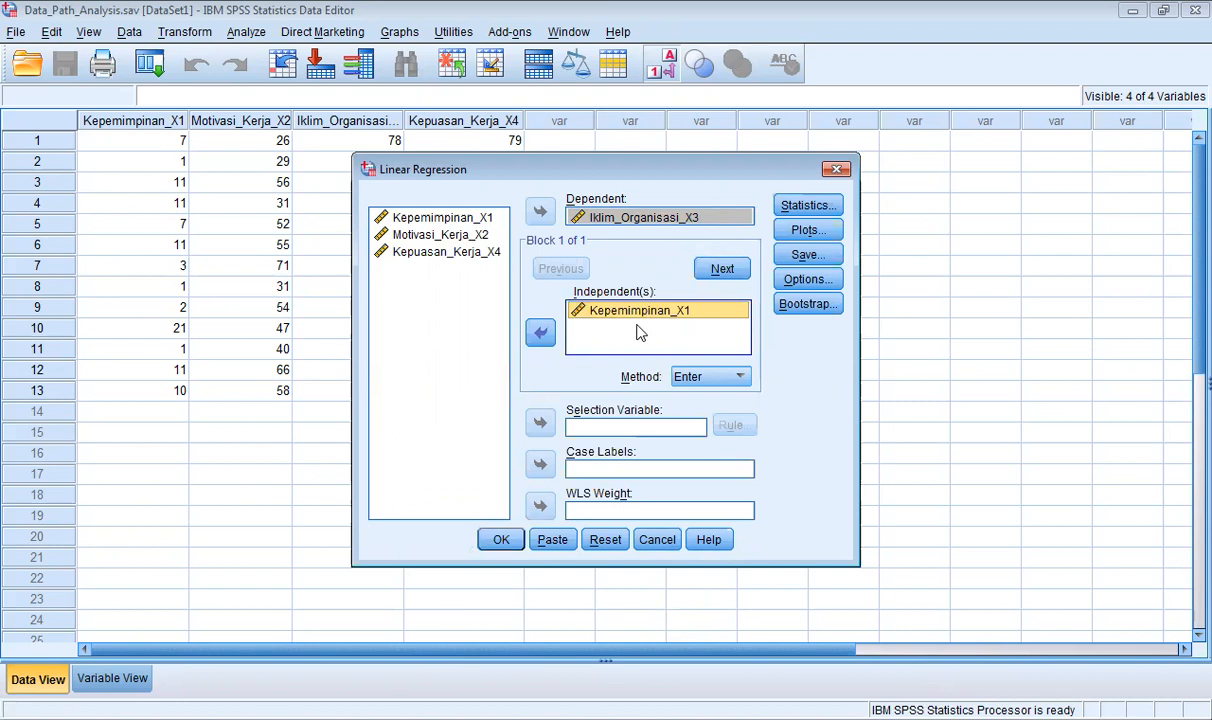
{"action": "left_click", "coordinate": [482, 235]}
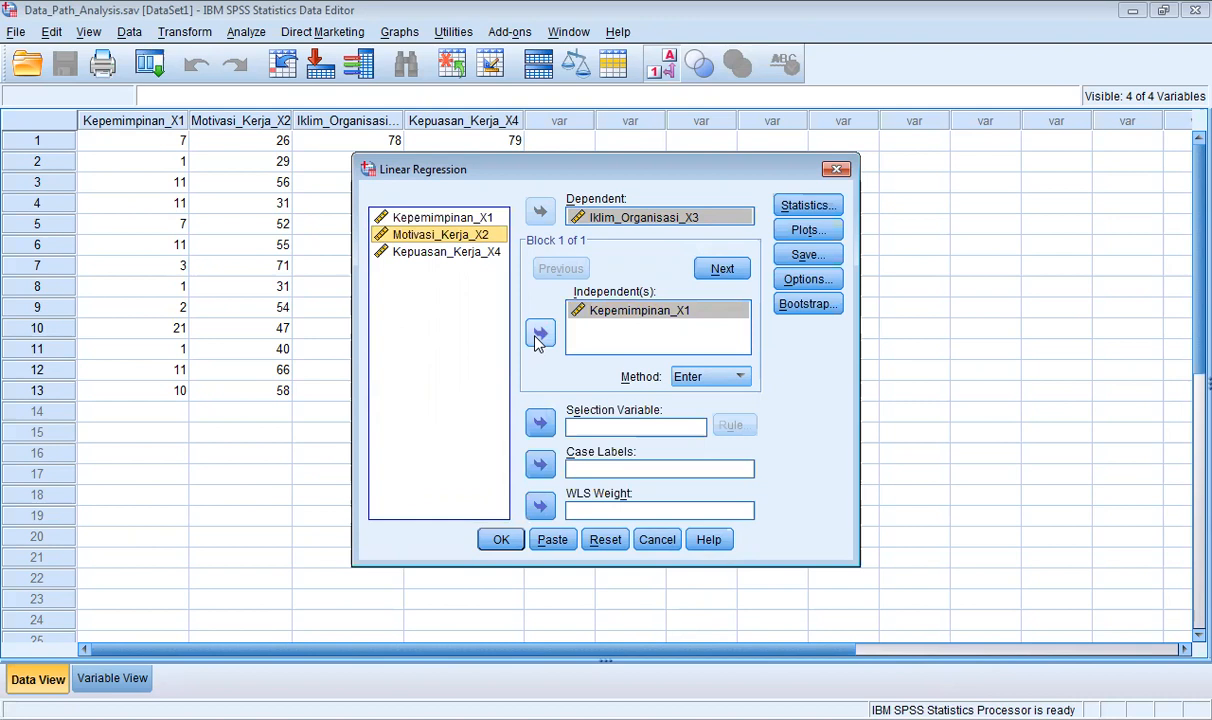
{"action": "left_click", "coordinate": [539, 335]}
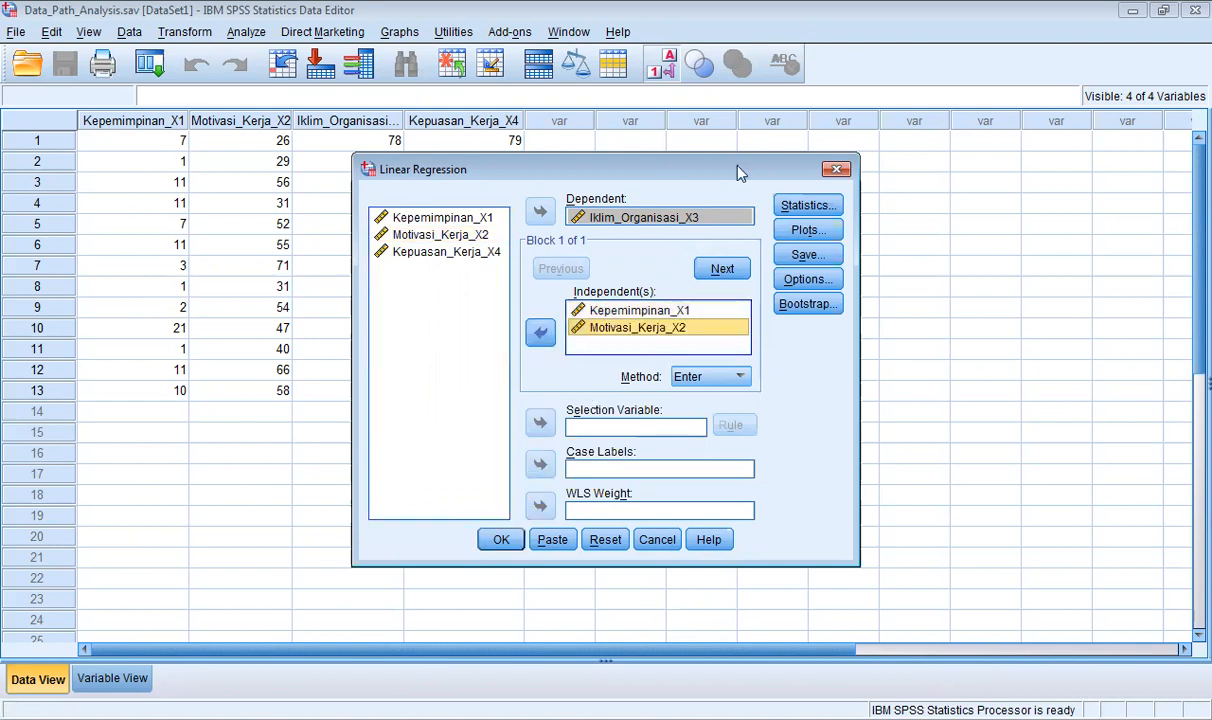
{"action": "left_click", "coordinate": [502, 541]}
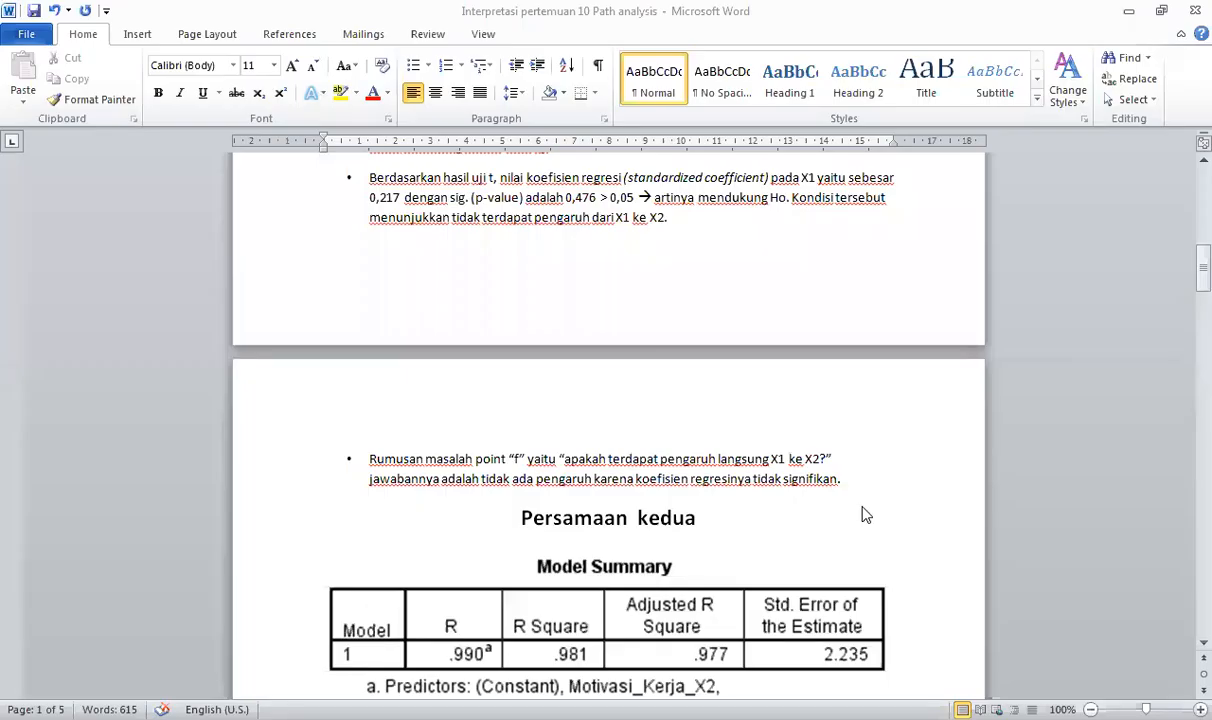
Read the second equation's model summary and ANOVA tables with their interpretations in the Word document.
{"action": "scroll", "coordinate": [866, 515], "scroll_direction": "down", "scroll_amount": 7}
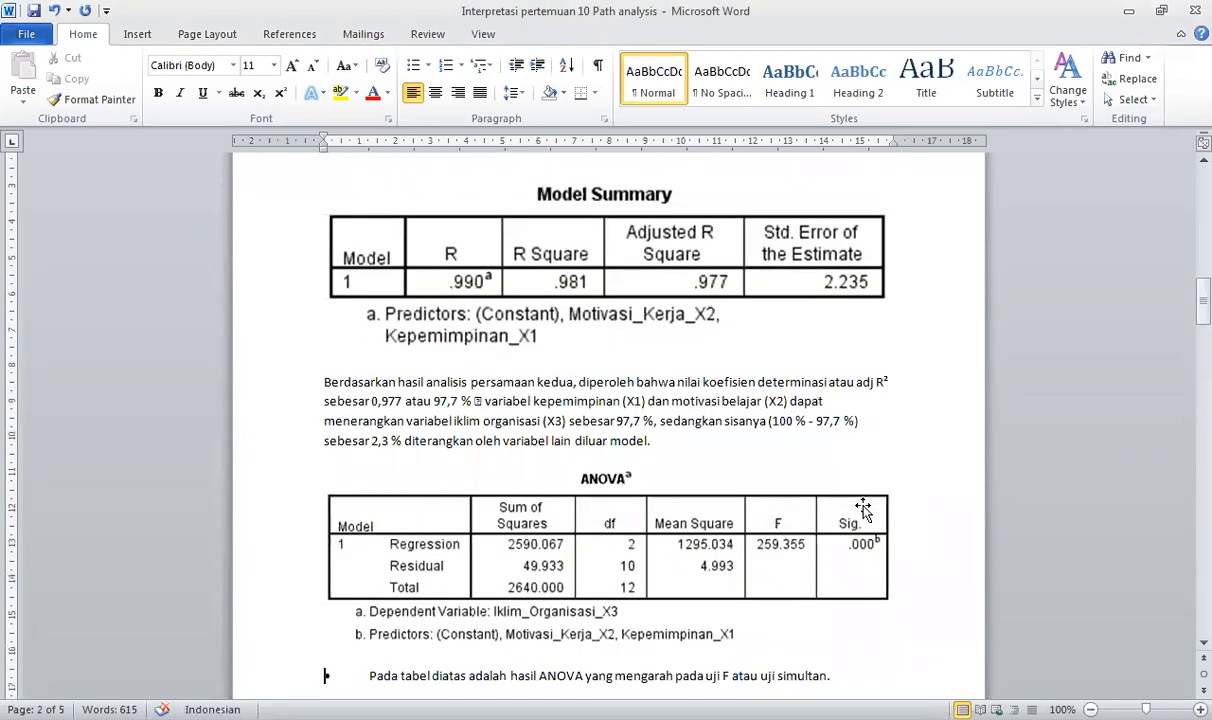
{"action": "key", "text": "ctrl+y"}
{"action": "key", "text": "ctrl+v"}
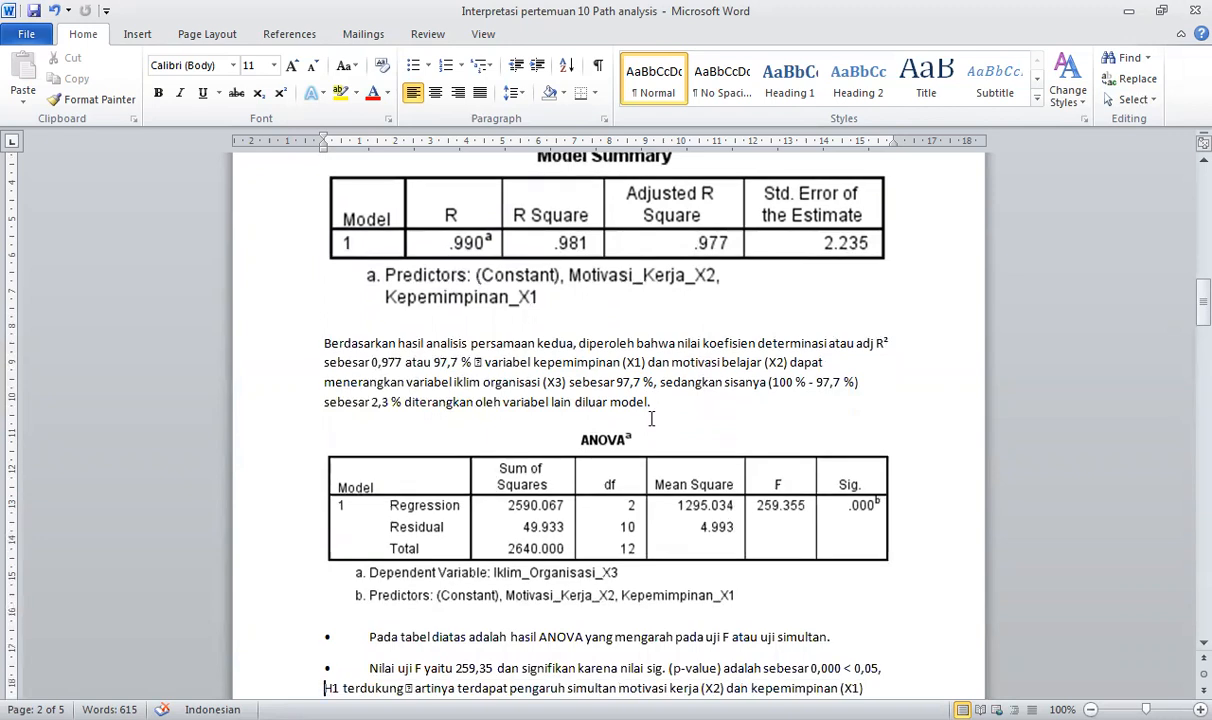
{"action": "key", "text": "Down"}
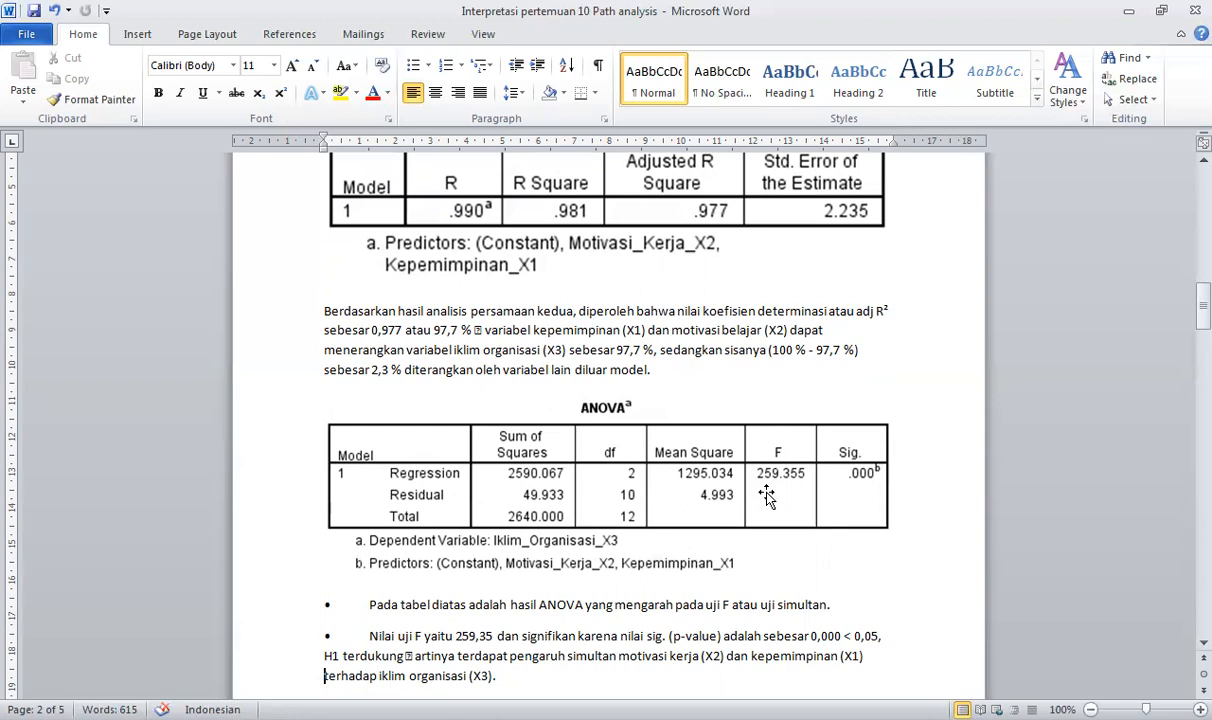
Read the second equation's coefficients table and the t-test interpretations for Kepemimpinan (X1) and Motivasi Kerja (X2) in the Word document.
{"action": "key", "text": "Page_Down"}
{"action": "key", "text": "Down"}
{"action": "key", "text": "Down"}
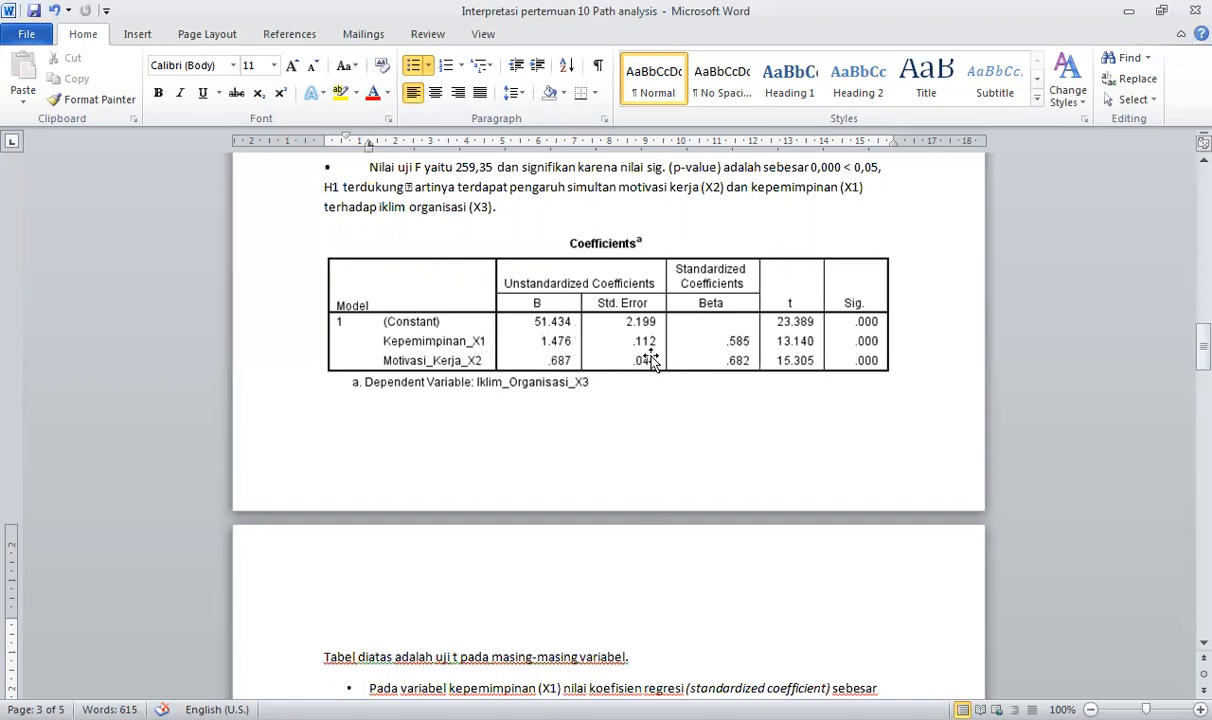
{"action": "scroll", "coordinate": [676, 352], "scroll_direction": "down", "scroll_amount": 1}
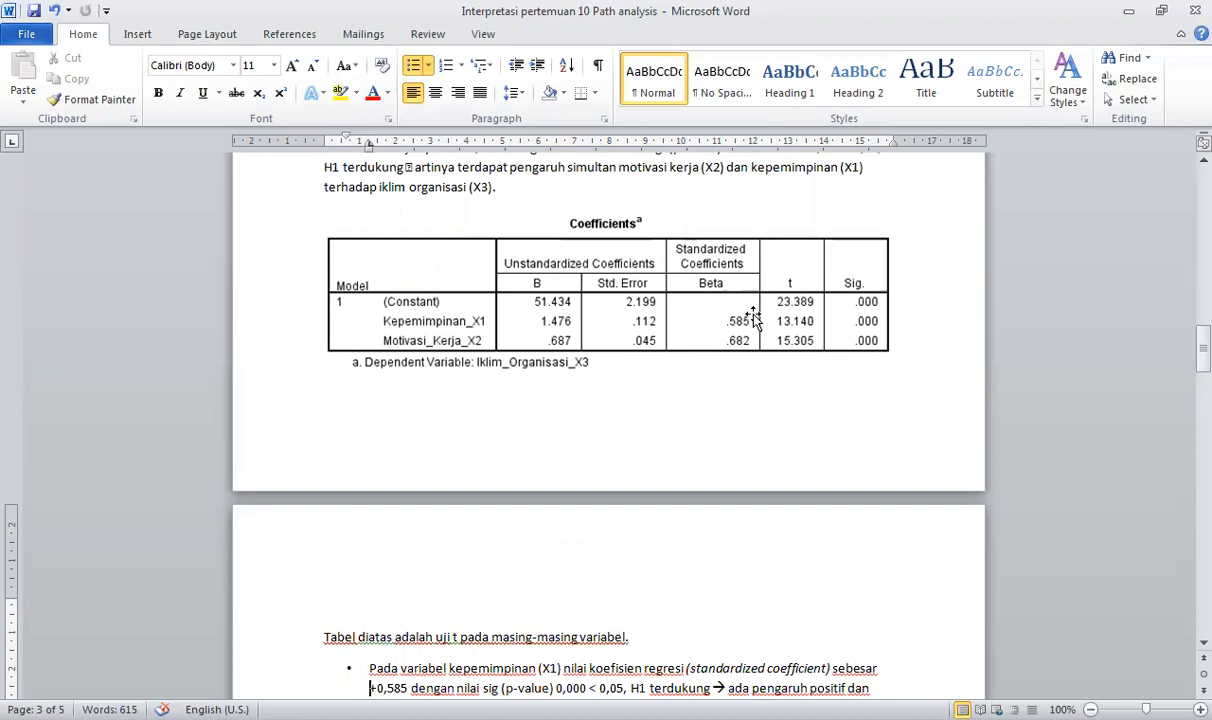
{"action": "scroll", "coordinate": [752, 318], "scroll_direction": "down", "scroll_amount": 1}
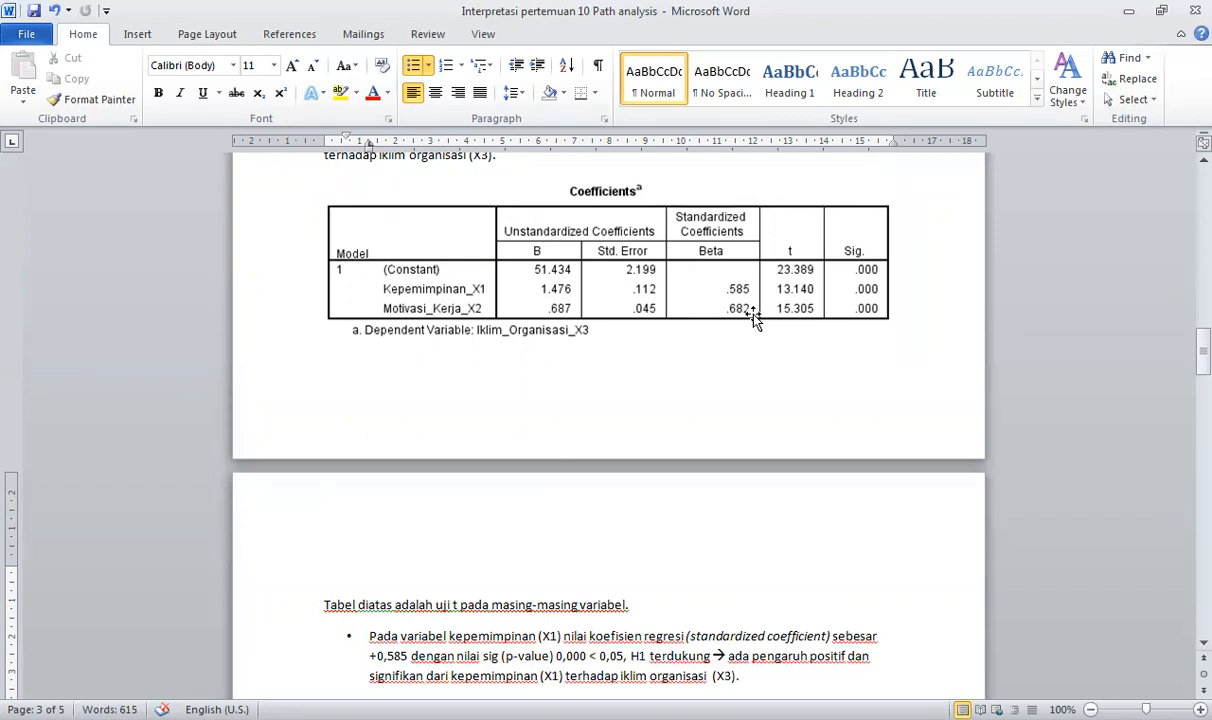
{"action": "key", "text": "Down"}
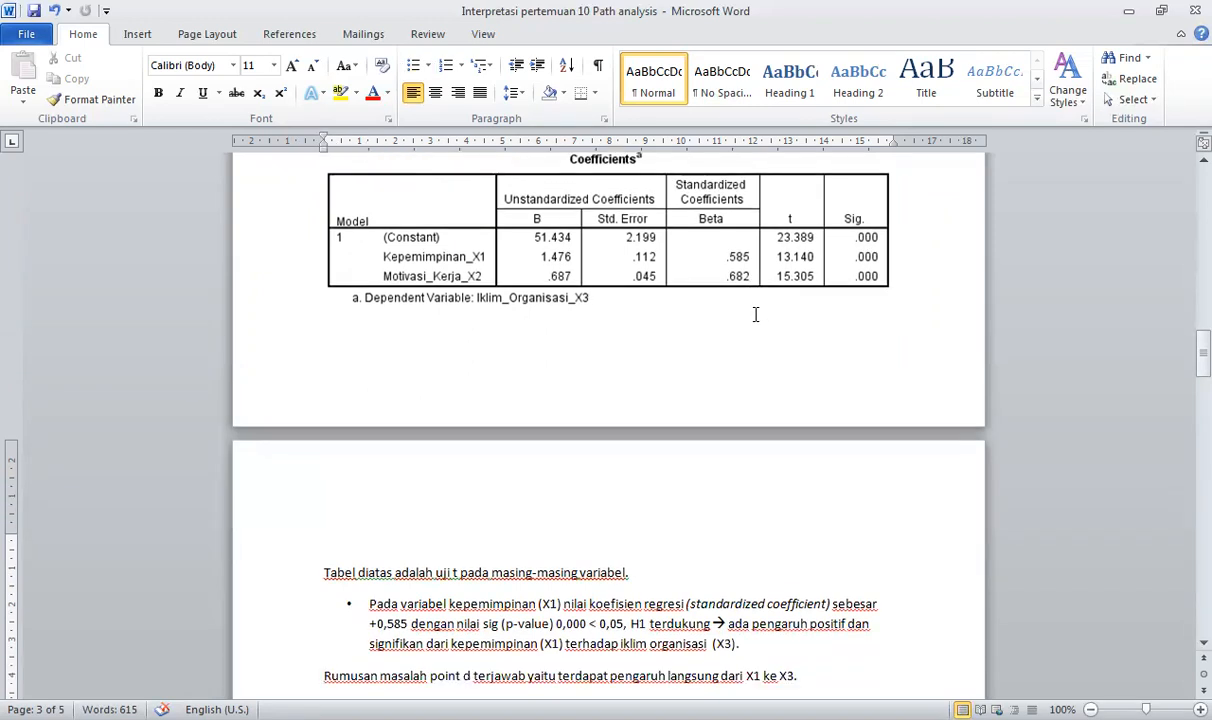
{"action": "key", "text": "Right"}
{"action": "key", "text": "Down"}
{"action": "key", "text": "Down"}
{"action": "key", "text": "Down"}
{"action": "key", "text": "Down"}
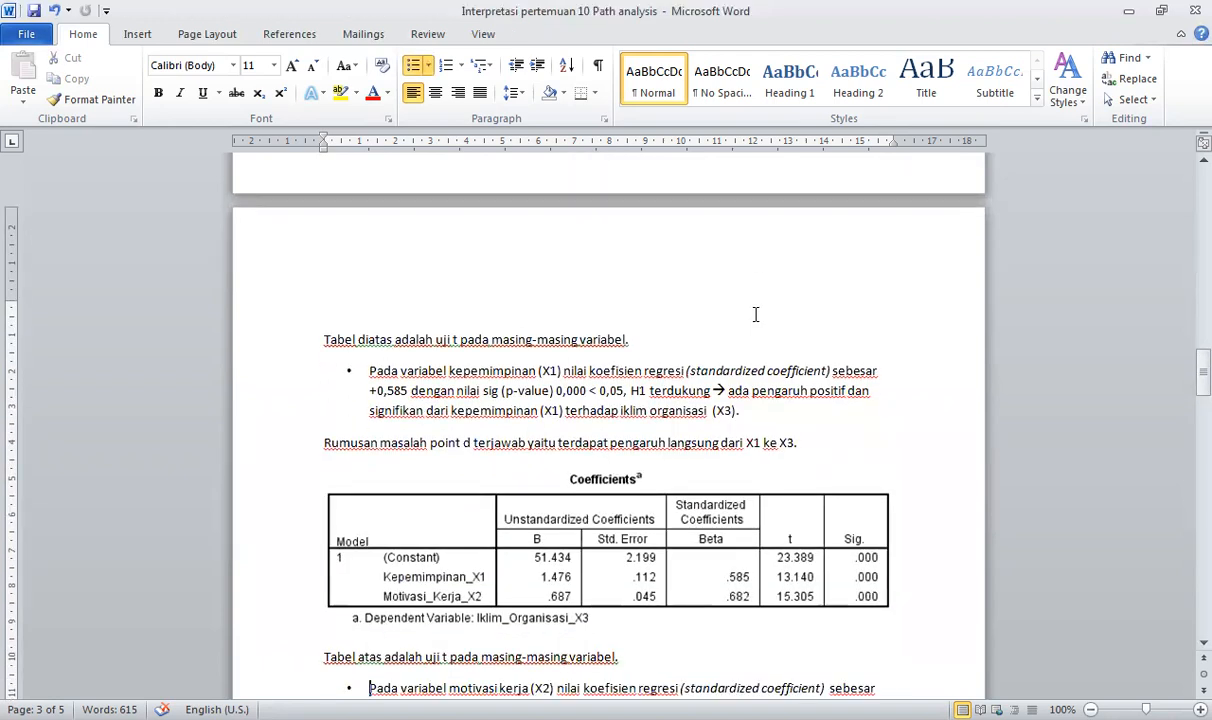
{"action": "key", "text": "Down"}
{"action": "key", "text": "Down"}
{"action": "key", "text": "Down"}
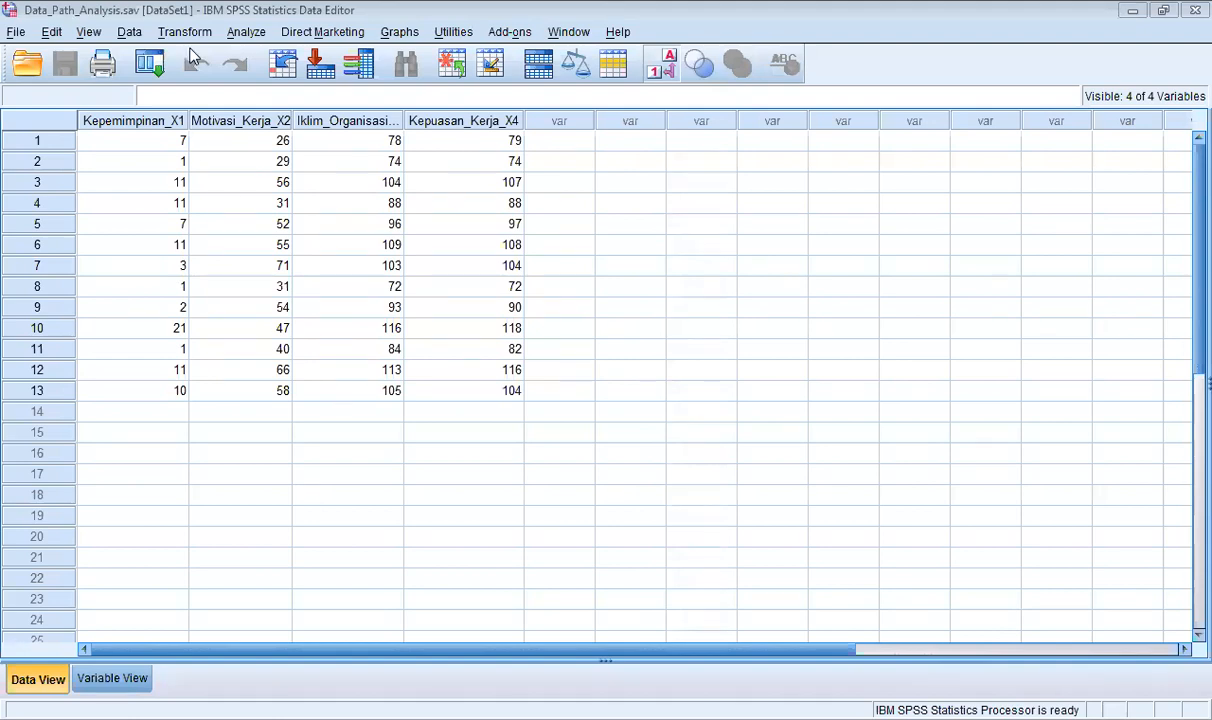
Switch to SPSS, reopen the linear regression setup and remove Iklim_Organisasi_X3 as dependent and Kepemimpinan_X1 and Motivasi_Kerja_X2 as independent variables.
{"action": "left_click", "coordinate": [245, 35]}
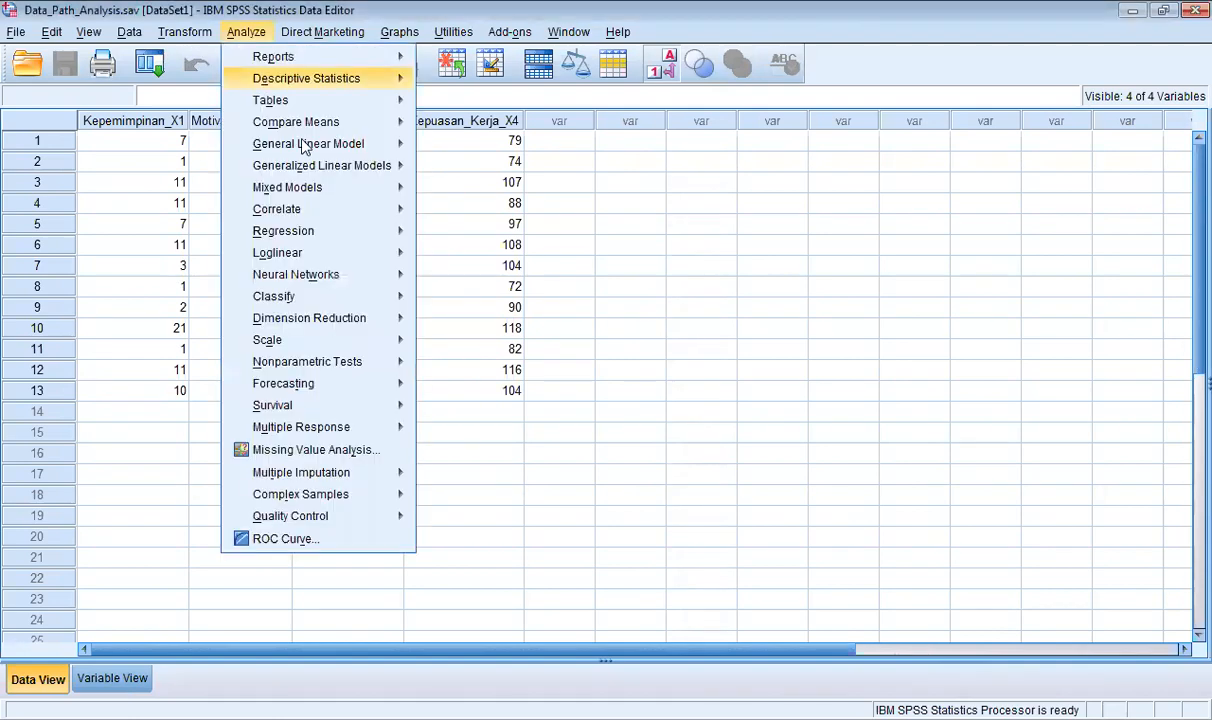
{"action": "mouse_move", "coordinate": [361, 231]}
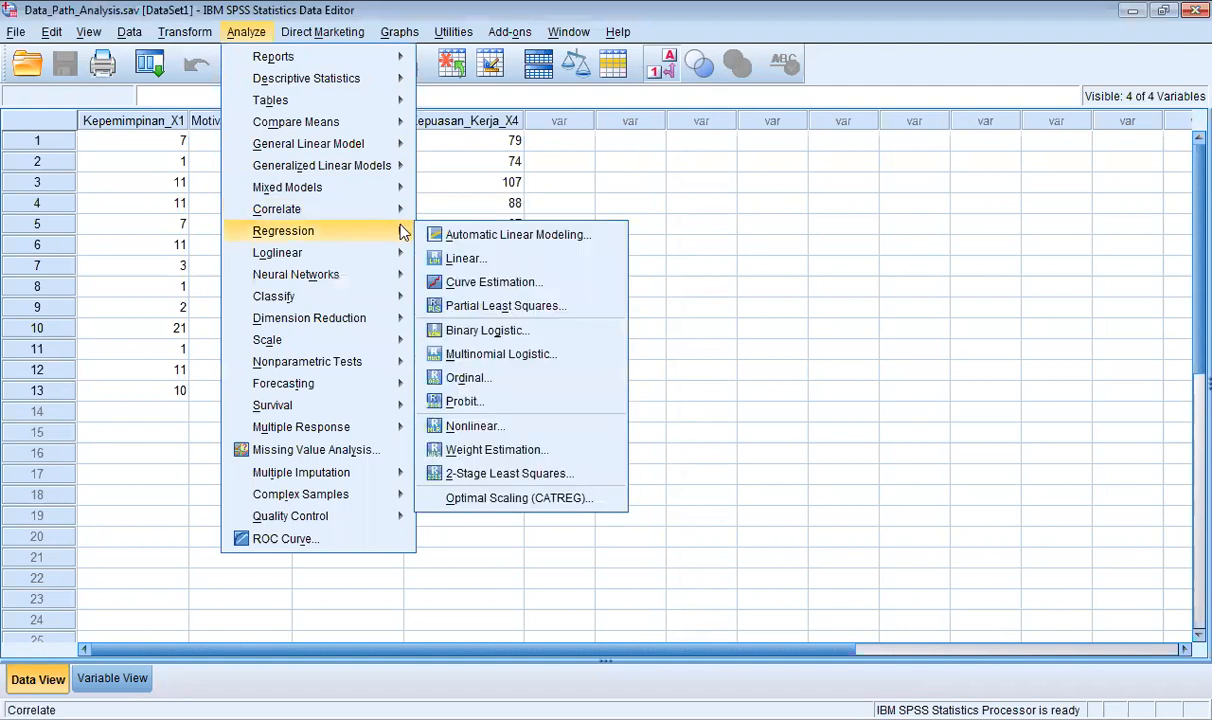
{"action": "left_click", "coordinate": [481, 268]}
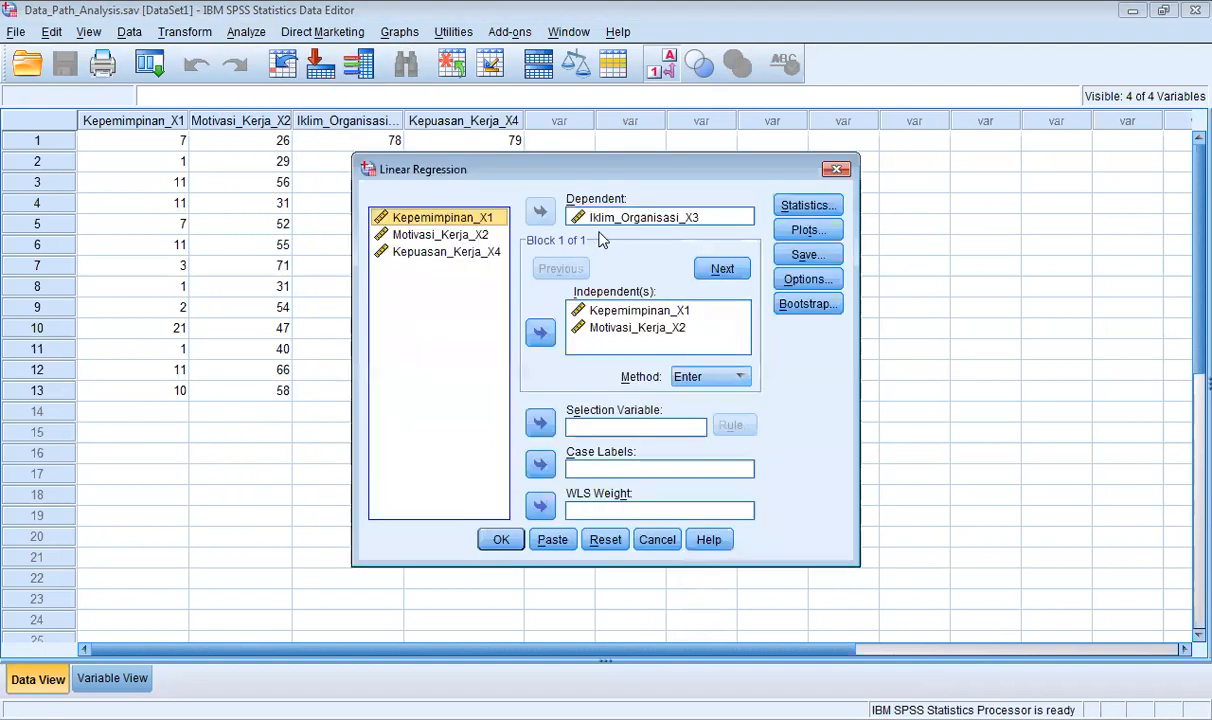
{"action": "left_click", "coordinate": [585, 217]}
{"action": "left_click", "coordinate": [541, 211]}
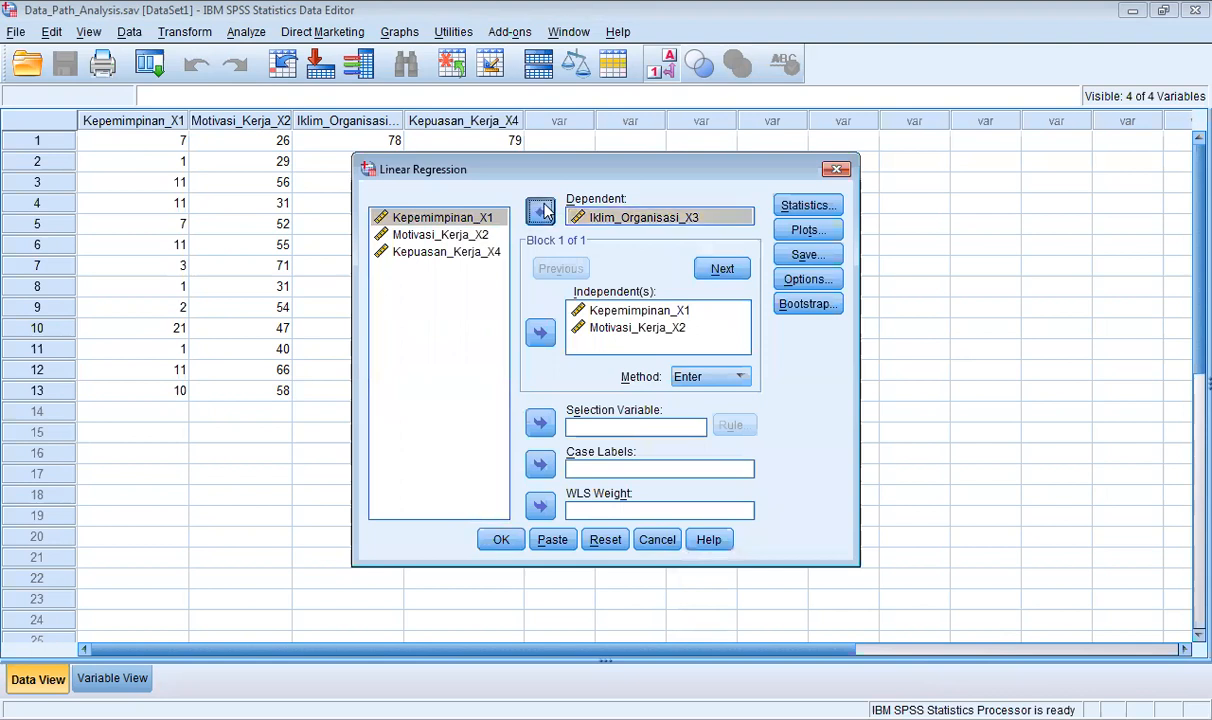
{"action": "left_click", "coordinate": [617, 312]}
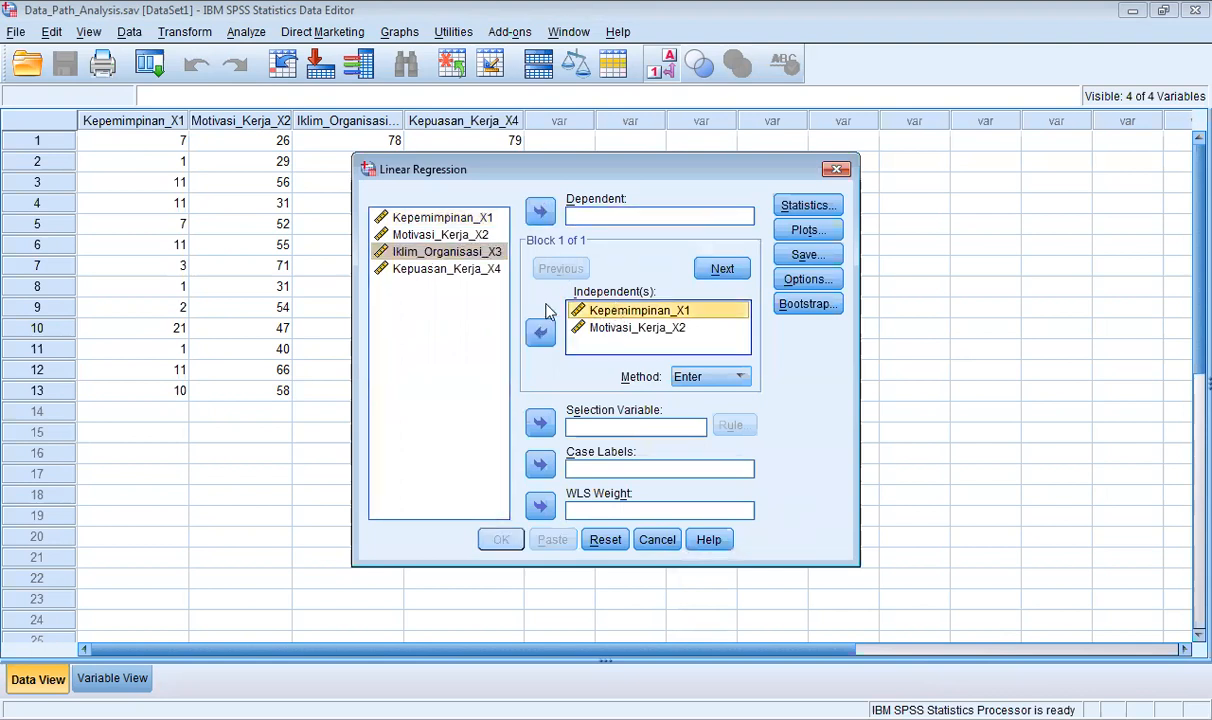
{"action": "left_click", "coordinate": [539, 329]}
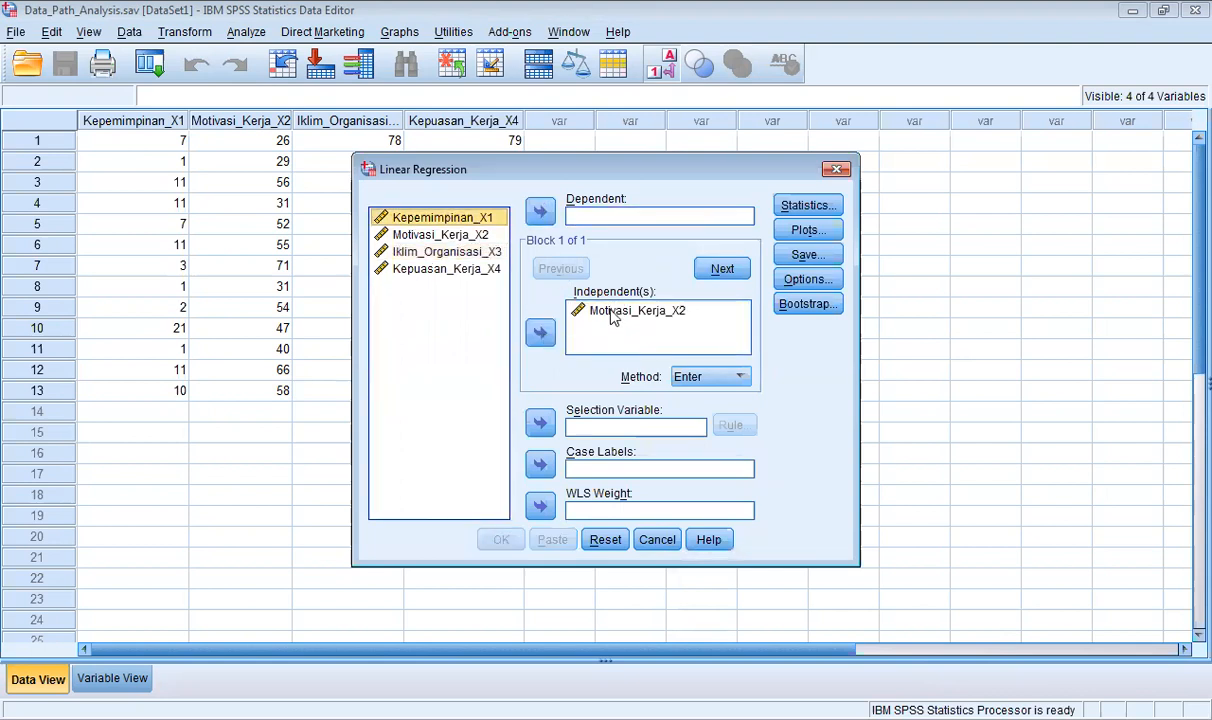
{"action": "left_click", "coordinate": [582, 308]}
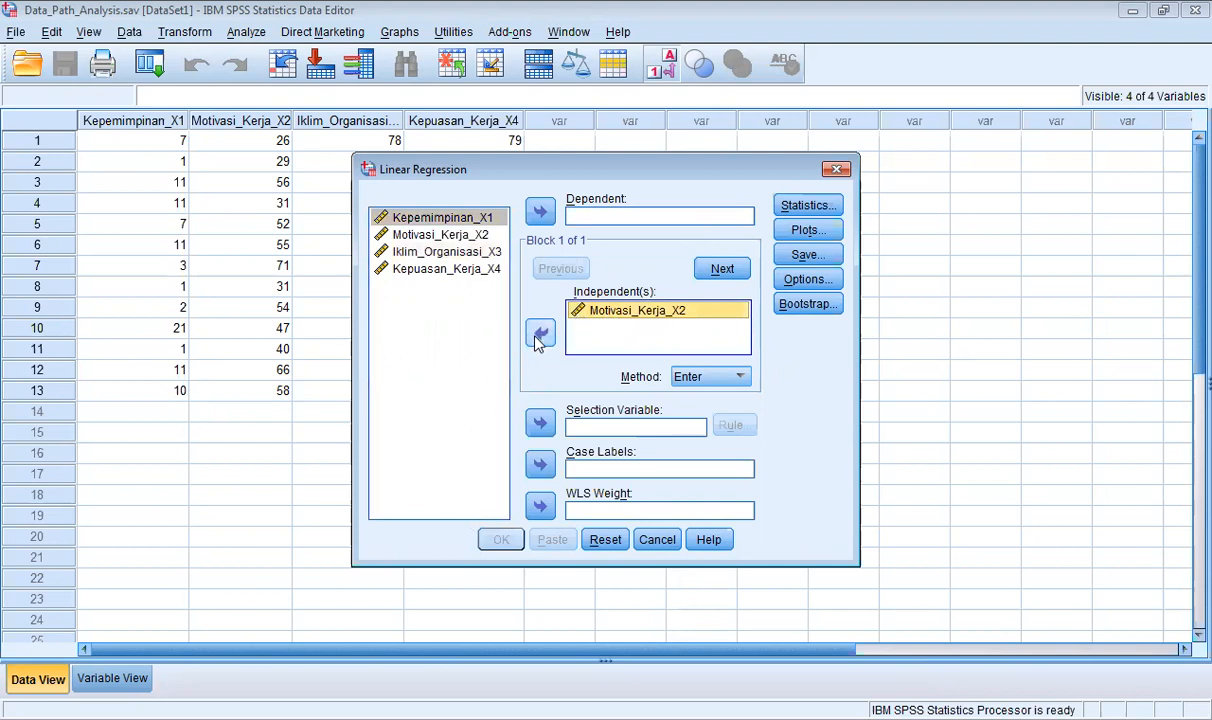
{"action": "left_click", "coordinate": [539, 336]}
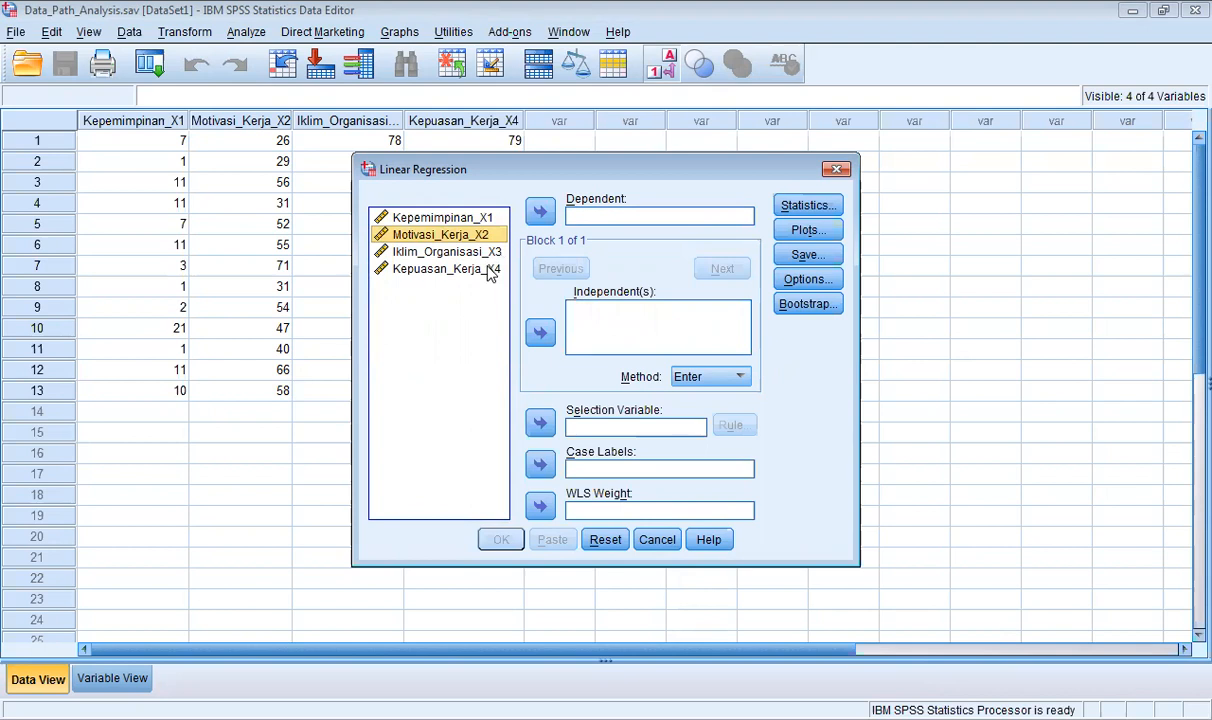
Run a linear regression with Kepuasan_Kerja_X4 as dependent and Kepemimpinan_X1, Motivasi_Kerja_X2 and Iklim_Organisasi_X3 as independent variables, and view its output tables.
{"action": "left_click", "coordinate": [488, 272]}
{"action": "left_click", "coordinate": [542, 211]}
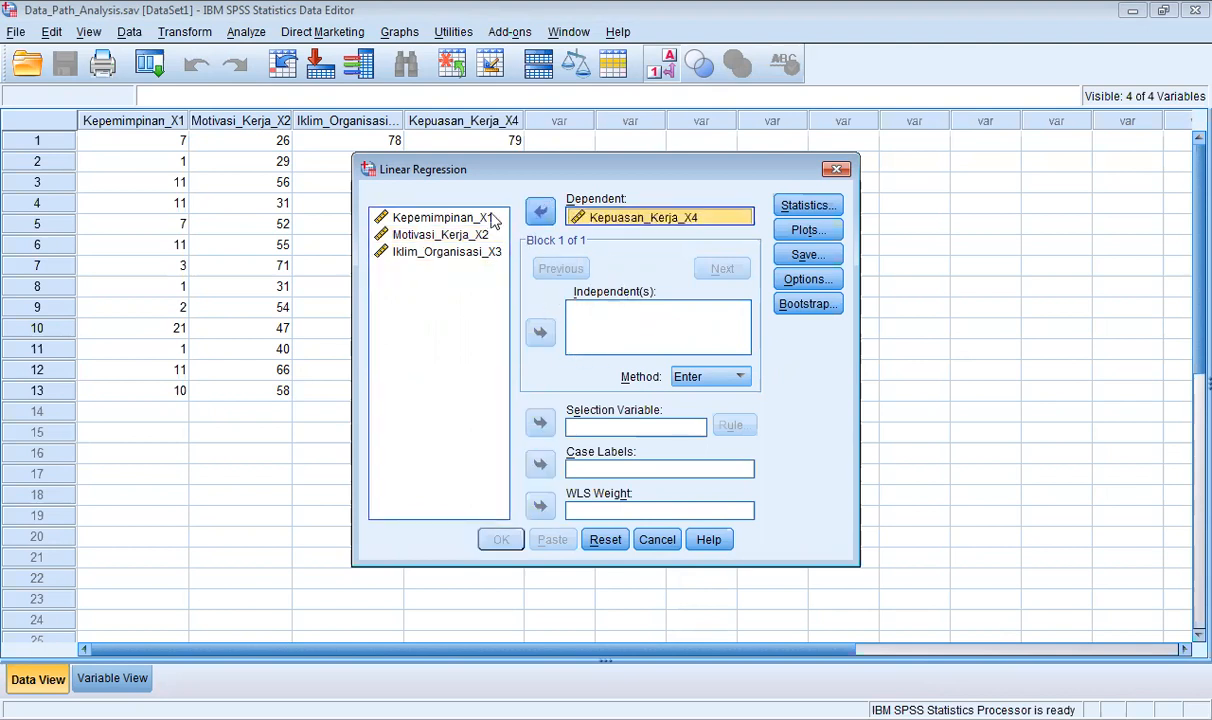
{"action": "left_click", "coordinate": [455, 217]}
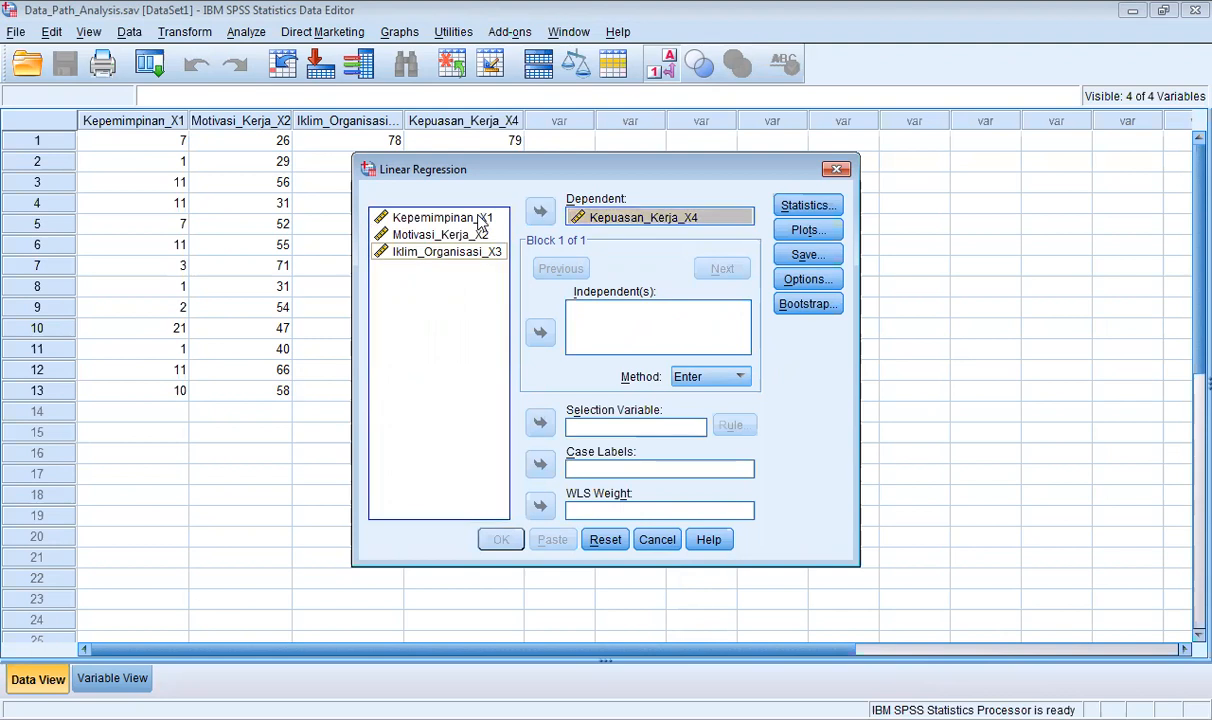
{"action": "left_click", "coordinate": [549, 336]}
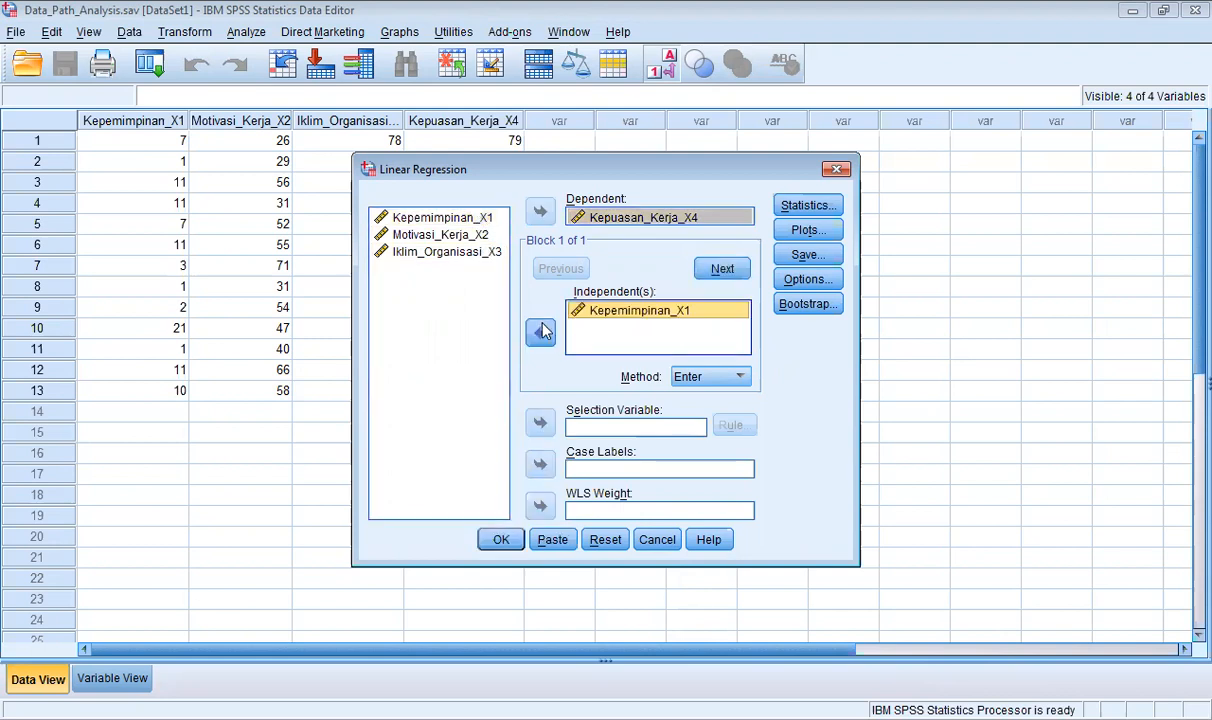
{"action": "left_click", "coordinate": [478, 236]}
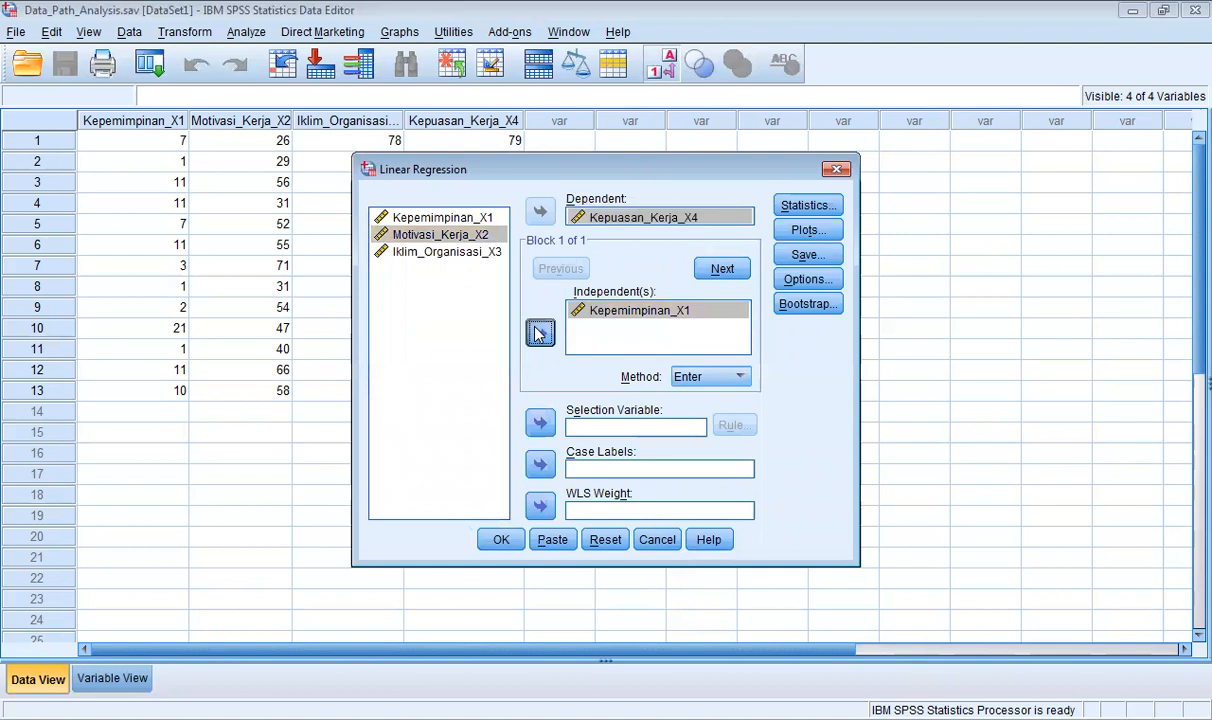
{"action": "left_click", "coordinate": [538, 333]}
{"action": "left_click", "coordinate": [481, 252]}
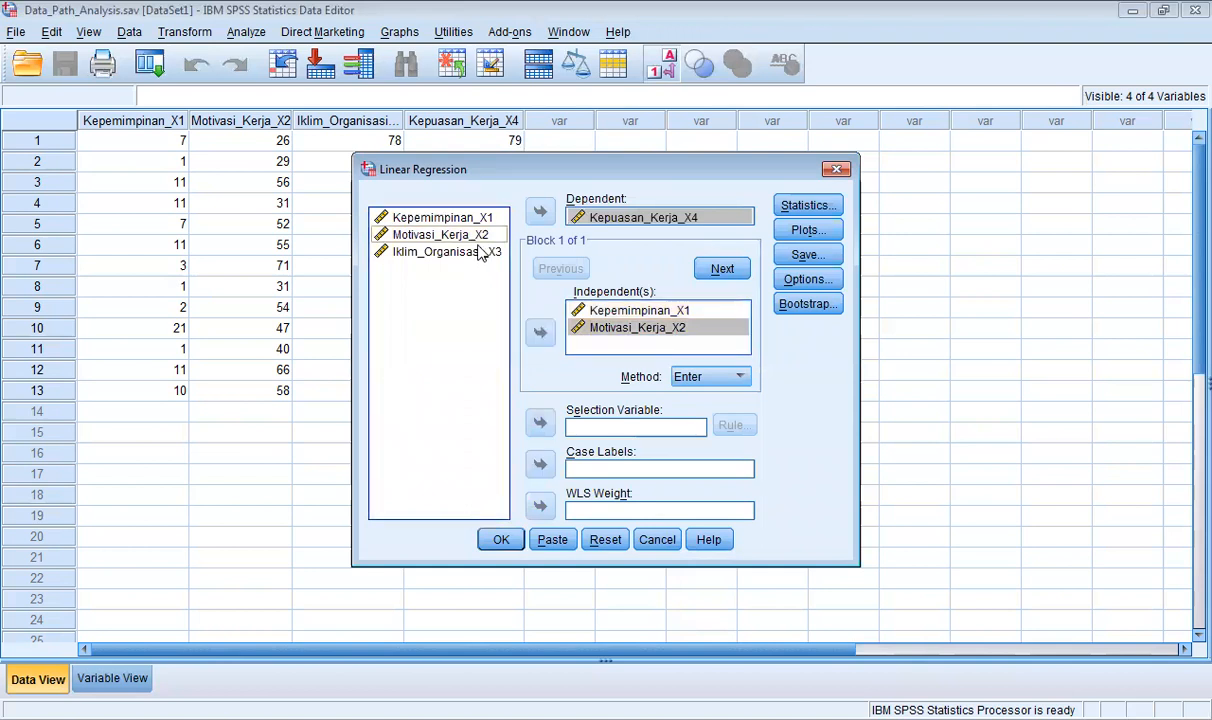
{"action": "left_click", "coordinate": [538, 332]}
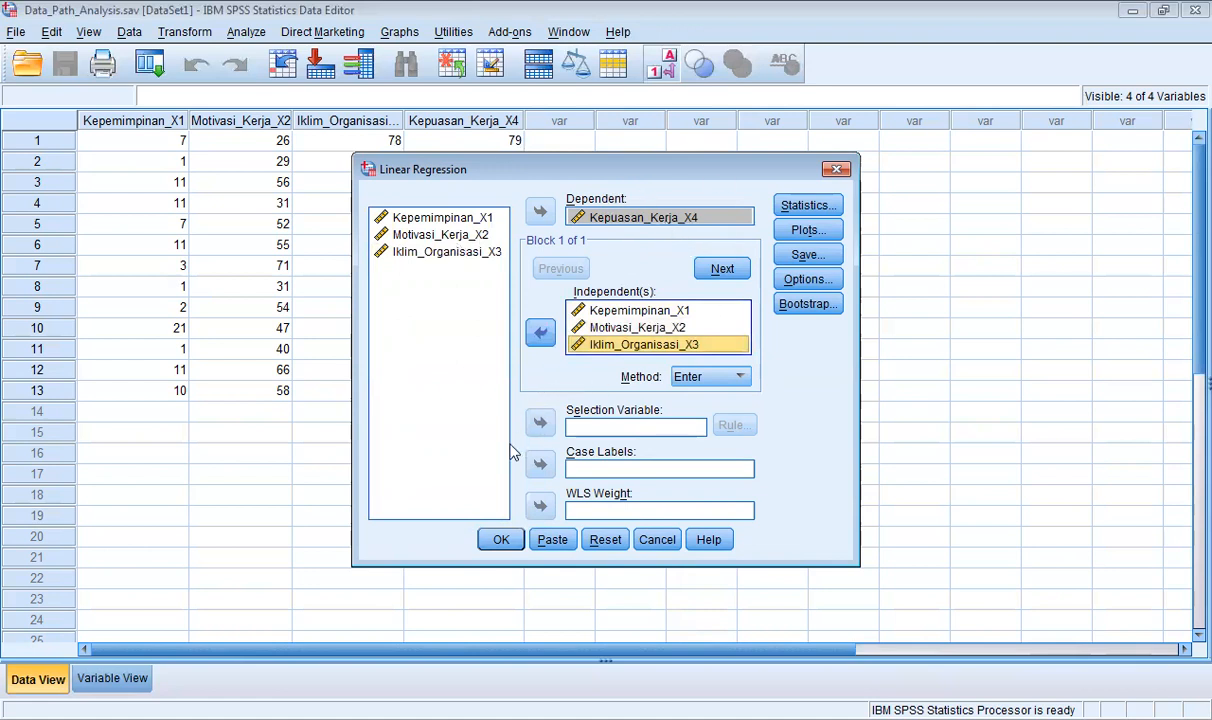
{"action": "left_click", "coordinate": [502, 540]}
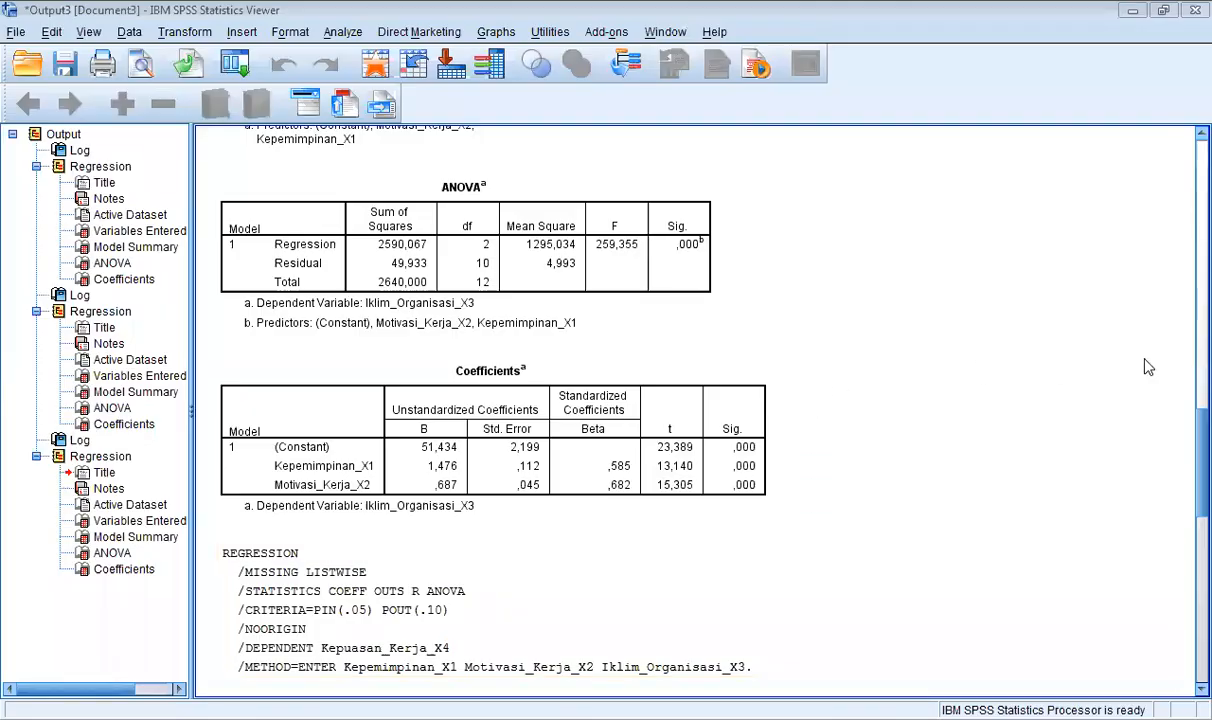
{"action": "scroll", "coordinate": [1115, 573], "scroll_direction": "down", "scroll_amount": 10}
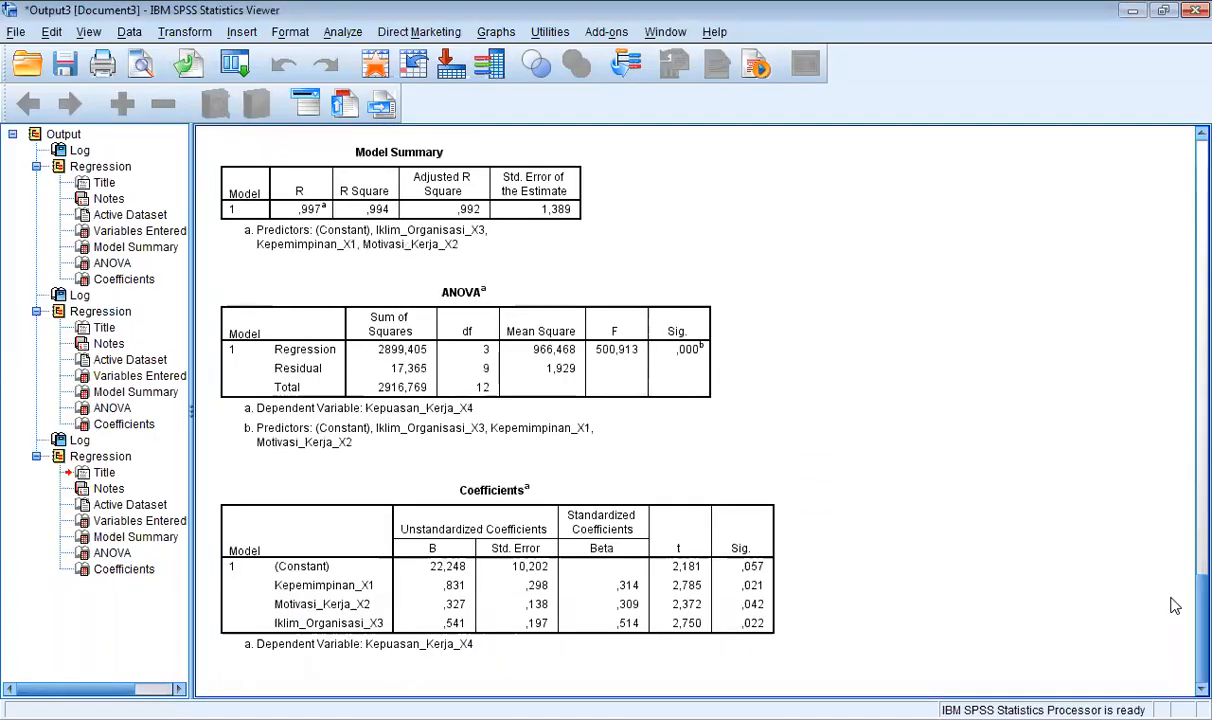